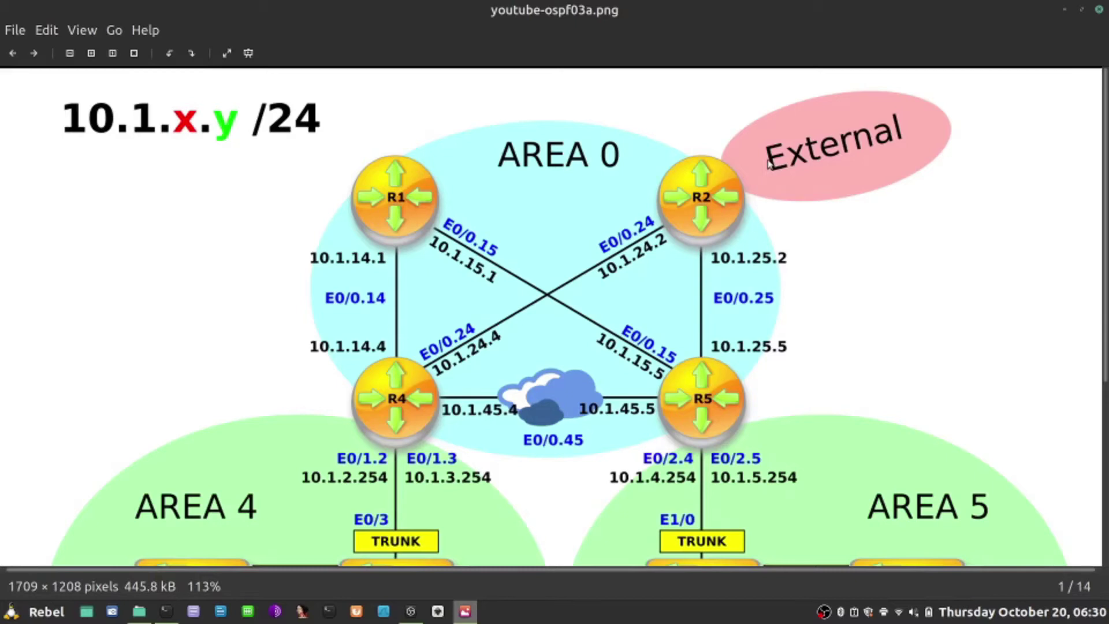
- Switch to the terminal and display the OSPF link-state database on router R2 with "show ip ospf database"
{"action": "left_click", "coordinate": [165, 611]}
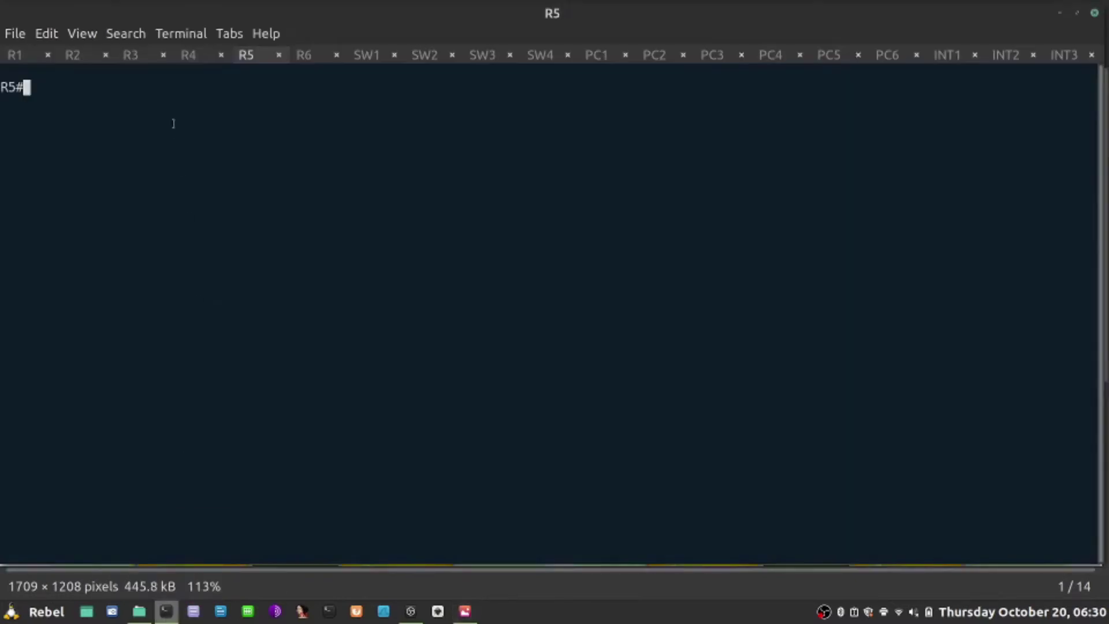
{"action": "left_click", "coordinate": [72, 54]}
{"action": "type", "text": "show "}
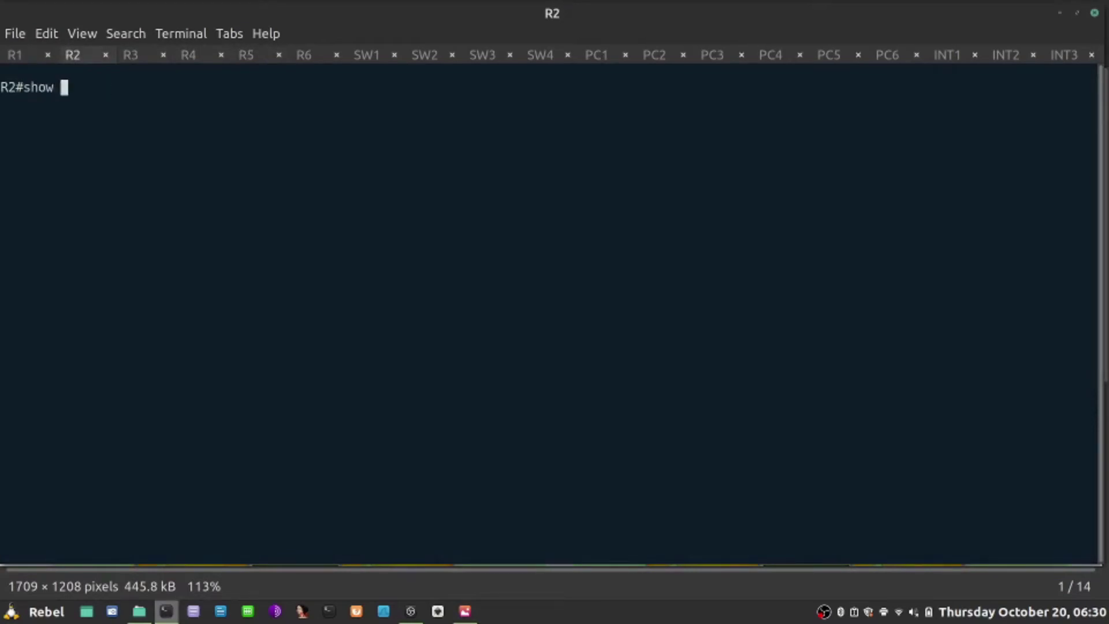
{"action": "type", "text": "ip ospf database"}
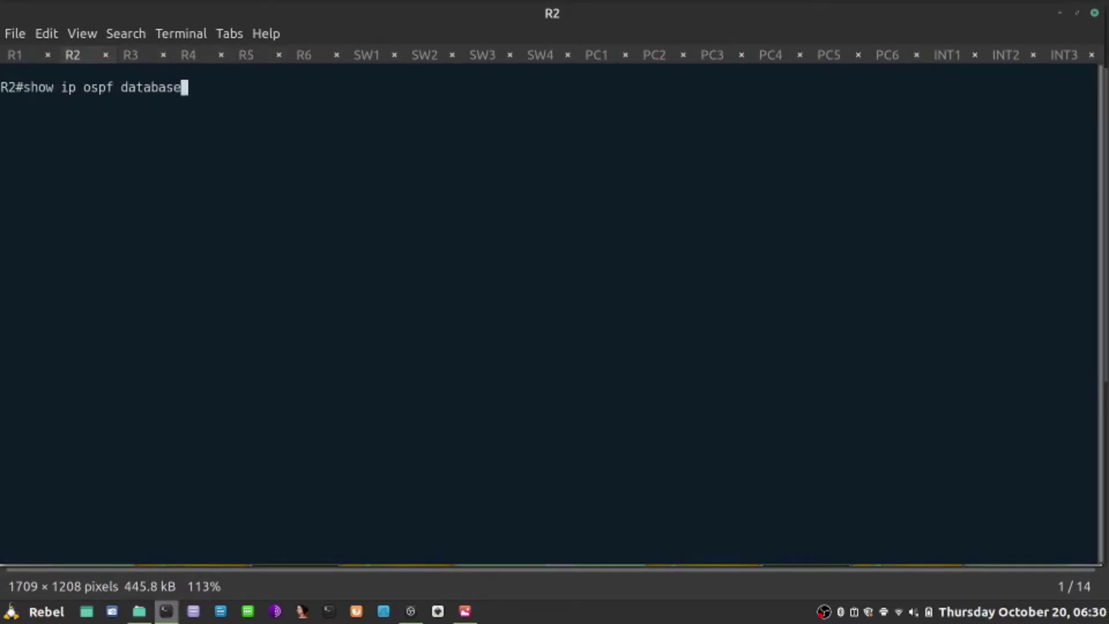
{"action": "key", "text": "Return"}
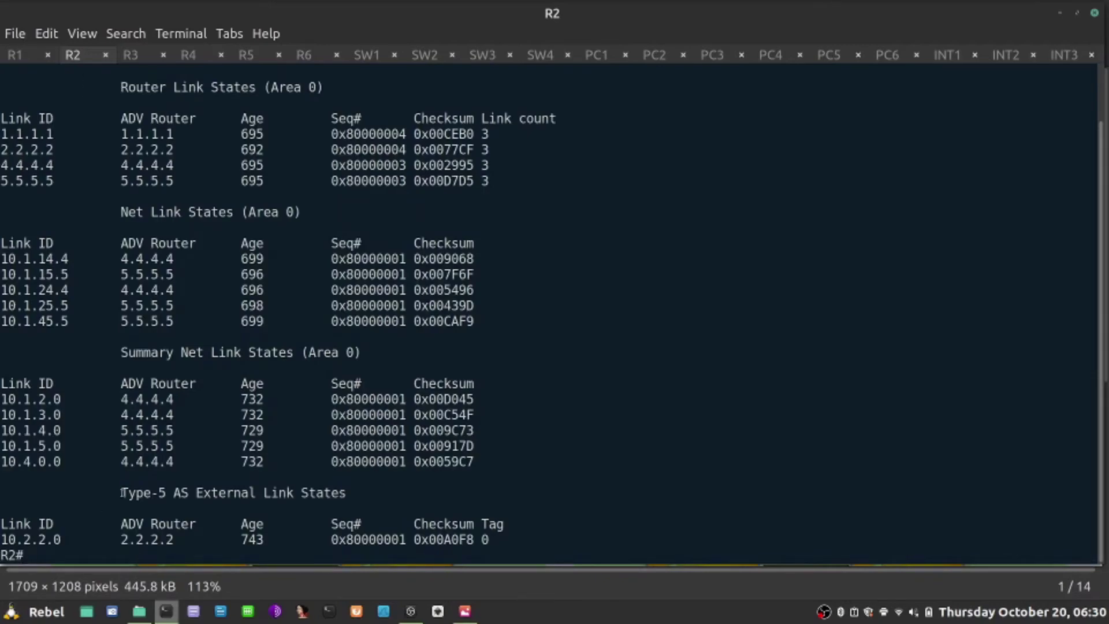
- Highlight the Type-5 AS External Link States heading and its entry in R2's database output
{"action": "left_click_drag", "start_coordinate": [120, 493], "coordinate": [341, 492]}
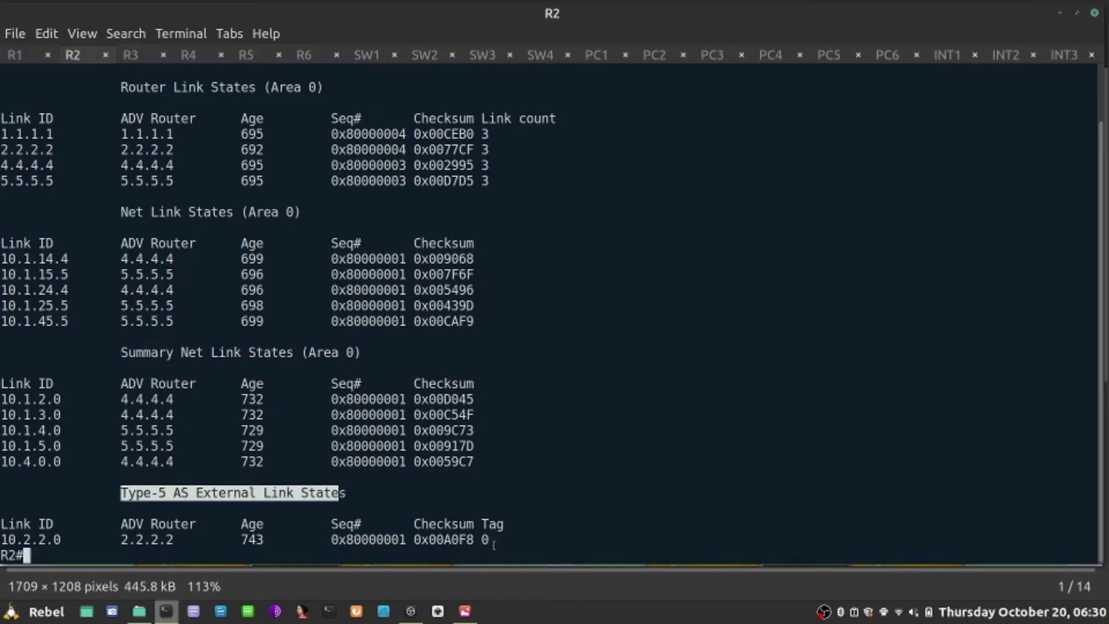
{"action": "left_click_drag", "start_coordinate": [491, 544], "coordinate": [1, 525]}
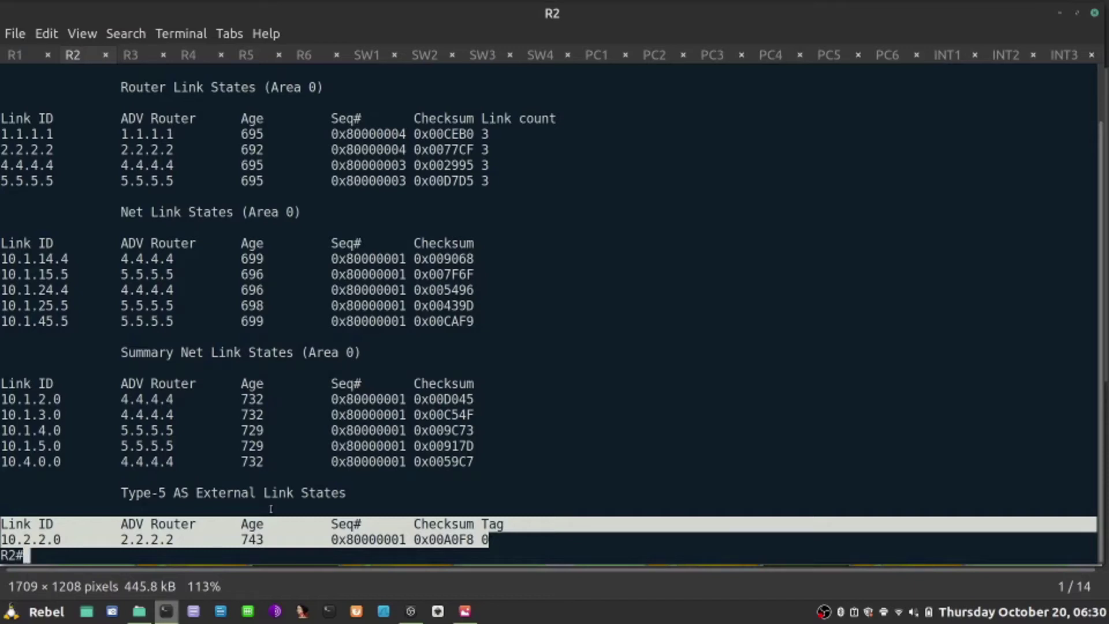
{"action": "left_click", "coordinate": [338, 498]}
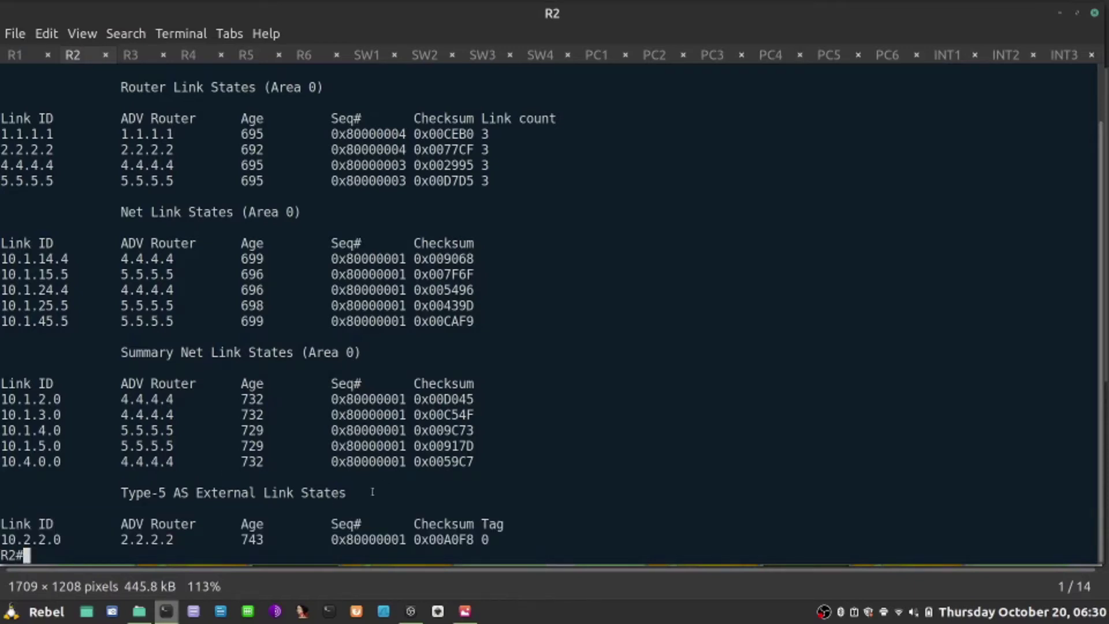
{"action": "left_click_drag", "start_coordinate": [373, 492], "coordinate": [130, 492]}
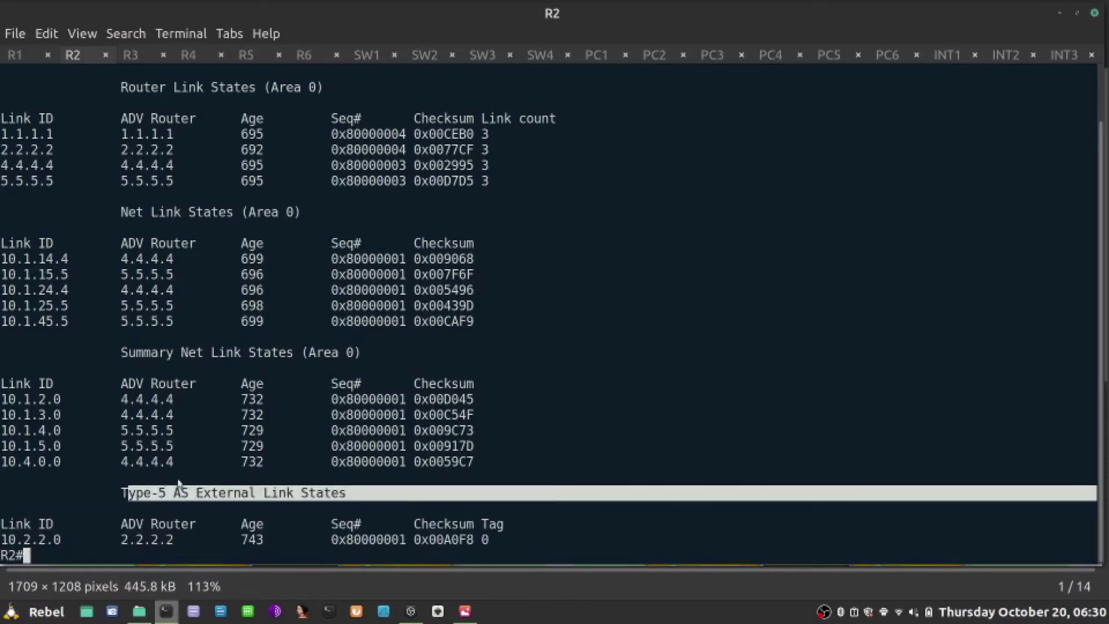
- Switch to the topology diagram in the image viewer and view R4 with the whole of Area 4
{"action": "key", "text": "alt+Tab"}
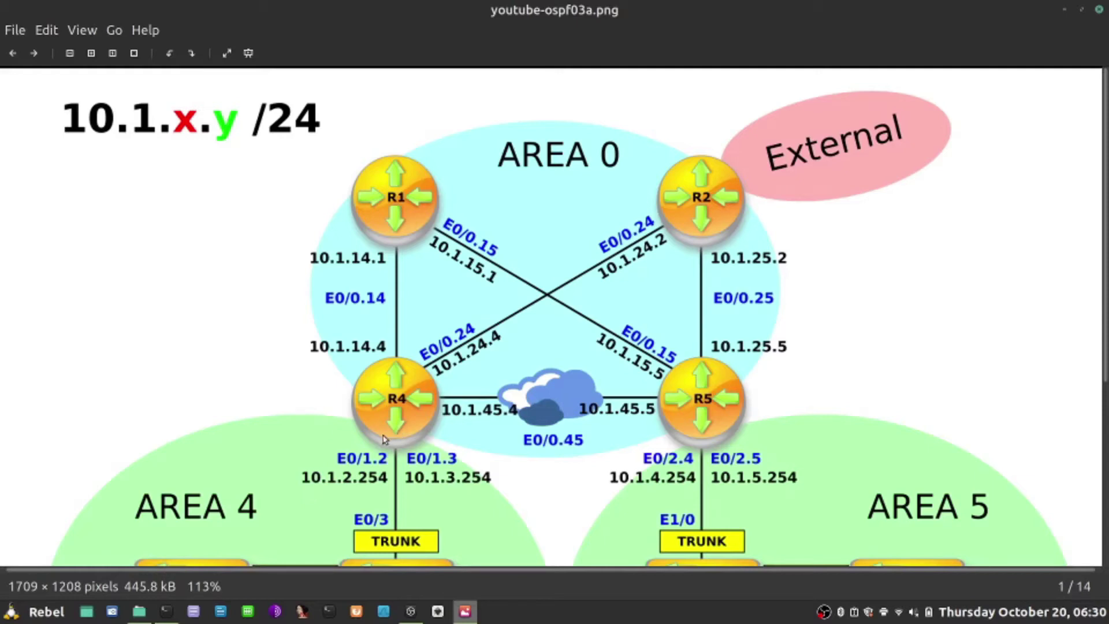
{"action": "key", "text": "minus"}
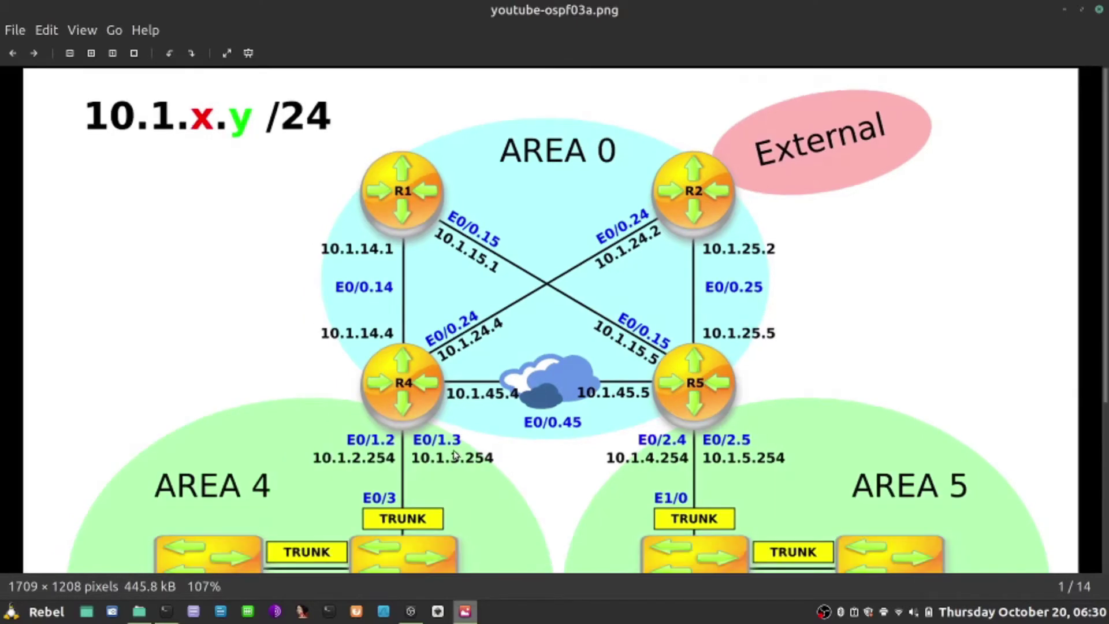
{"action": "scroll", "coordinate": [563, 286], "scroll_direction": "down", "scroll_amount": 3}
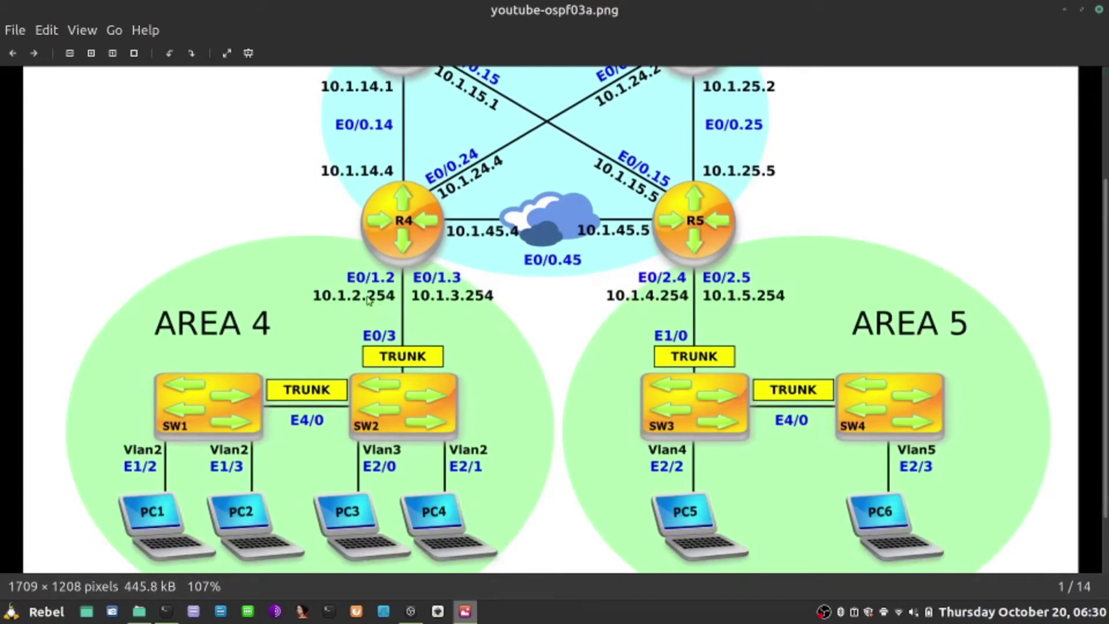
- Switch back to the terminal and display the complete output of "show ip ospf database" on router R4
{"action": "key", "text": "alt+Tab"}
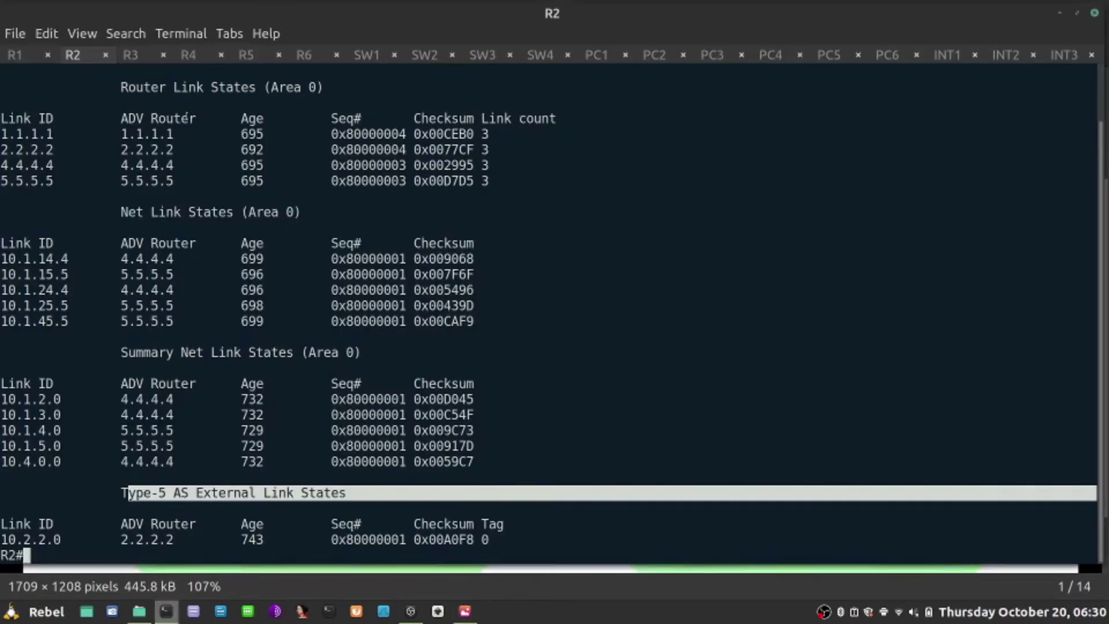
{"action": "left_click", "coordinate": [188, 55]}
{"action": "type", "text": "sho"}
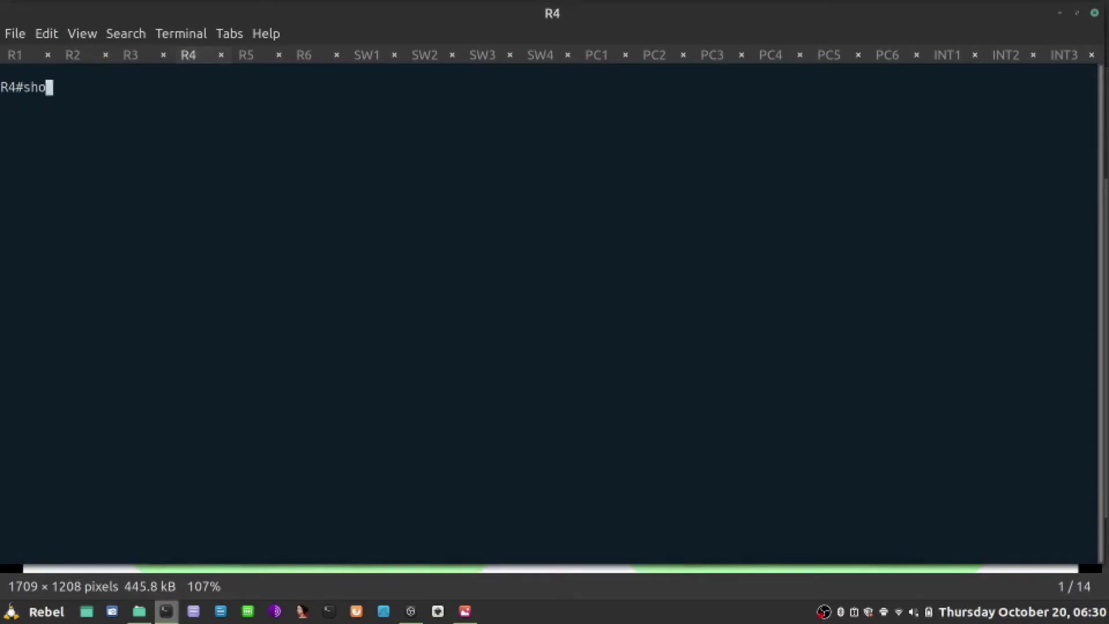
{"action": "type", "text": "w ip ospf dtab"}
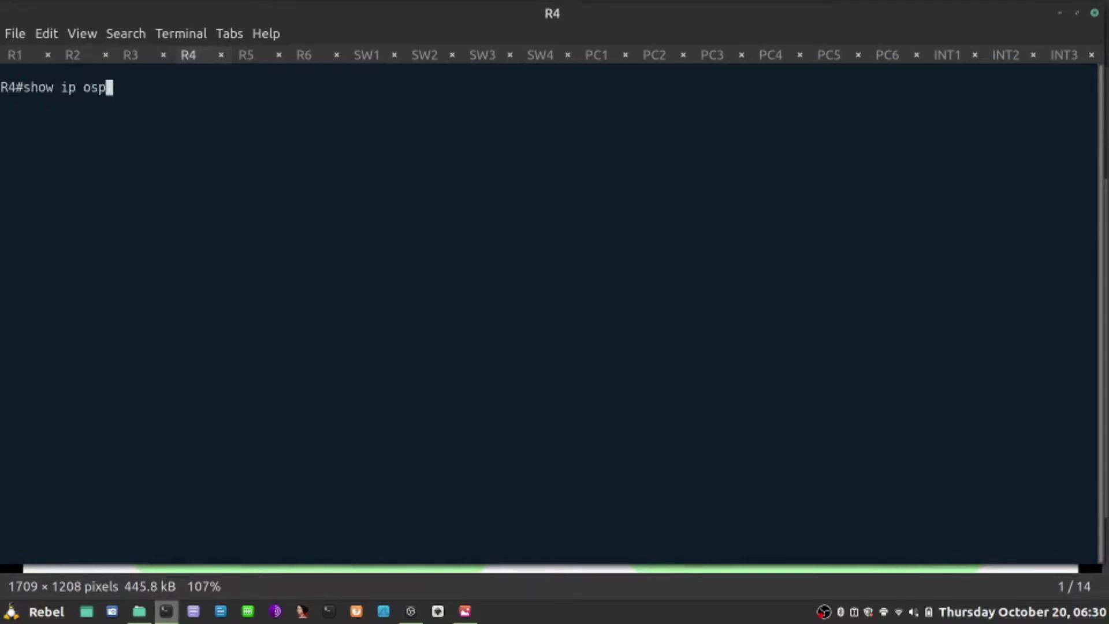
{"action": "key", "text": "BackSpace"}
{"action": "key", "text": "BackSpace"}
{"action": "key", "text": "BackSpace"}
{"action": "type", "text": "atabase"}
{"action": "key", "text": "Return"}
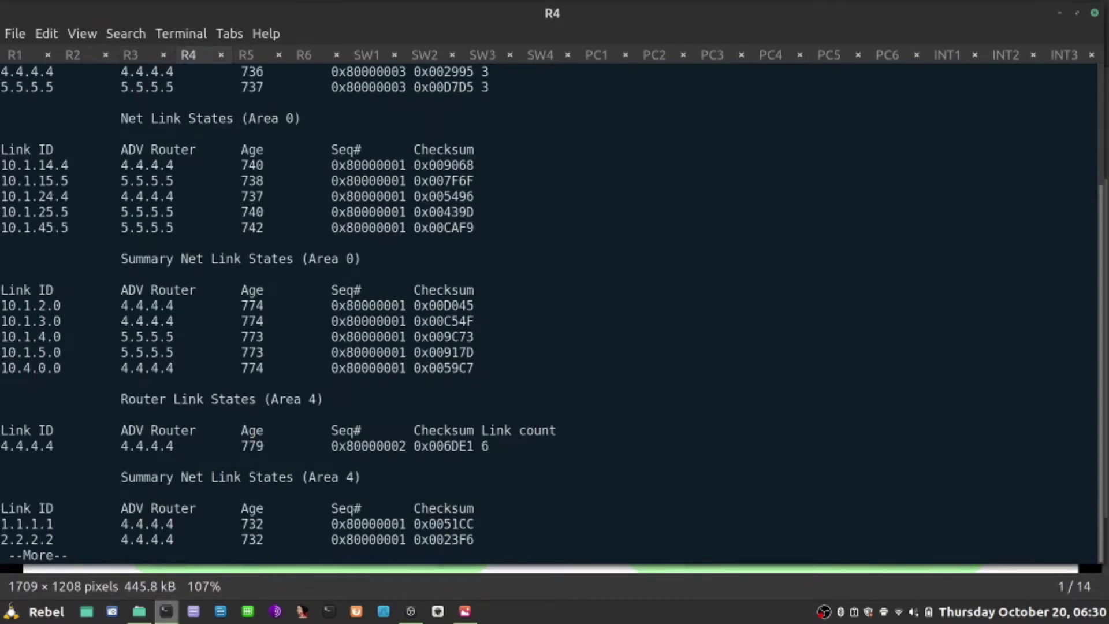
{"action": "key", "text": "space"}
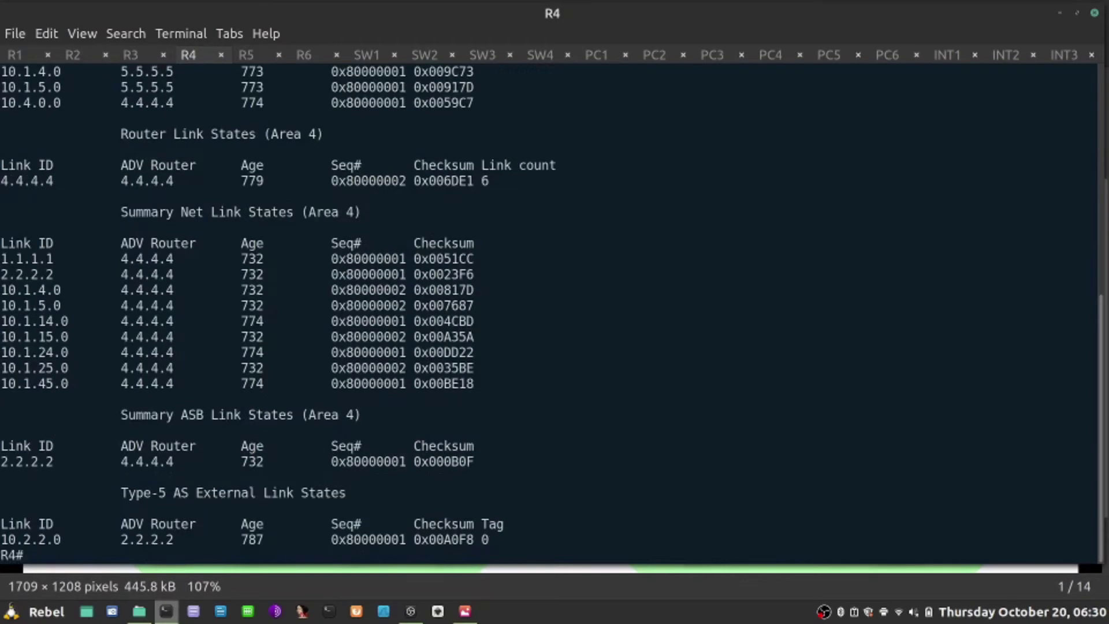
- Review the topology diagram in the image viewer, from the External network at R2 down to Areas 4 and 5
{"action": "key", "text": "alt+Tab"}
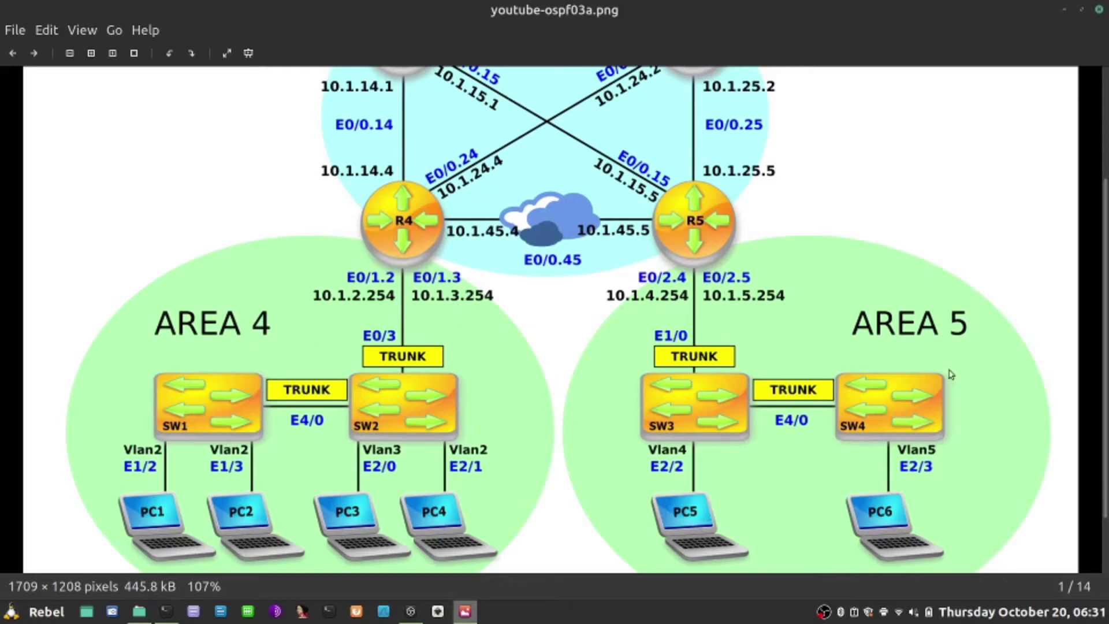
{"action": "scroll", "coordinate": [623, 150], "scroll_direction": "up", "scroll_amount": 1}
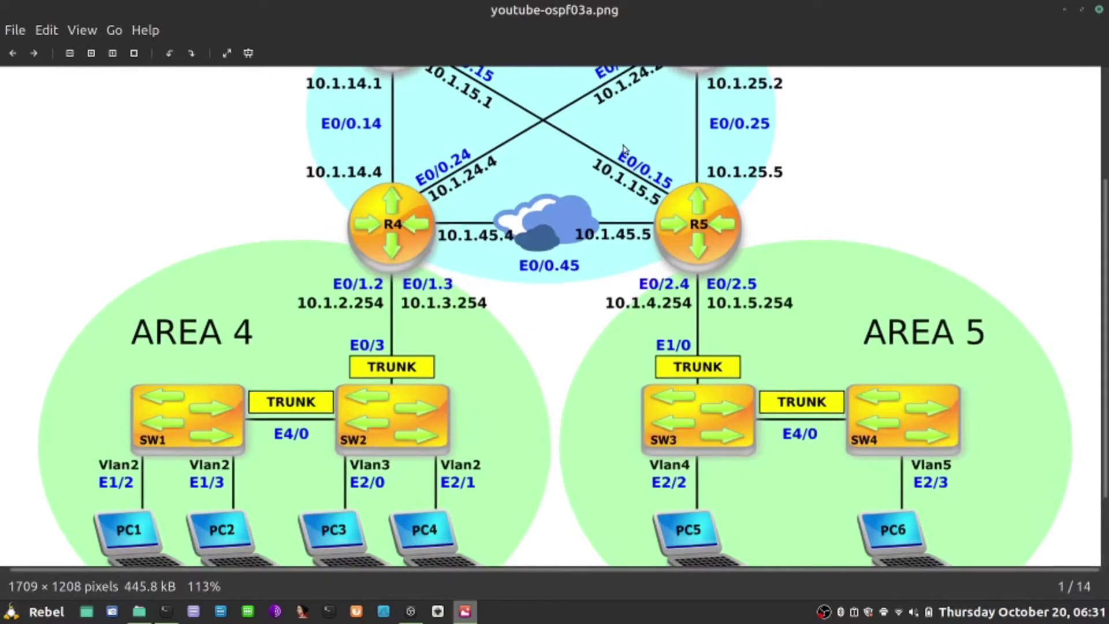
{"action": "scroll", "coordinate": [1034, 256], "scroll_direction": "up", "scroll_amount": 4}
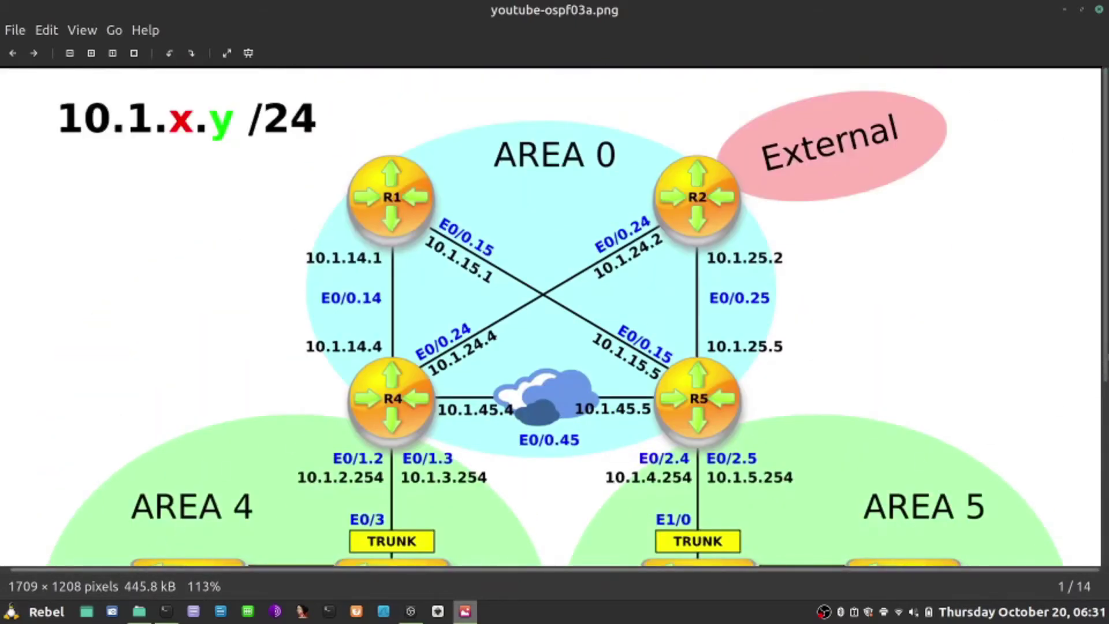
{"action": "scroll", "coordinate": [179, 449], "scroll_direction": "down", "scroll_amount": 5}
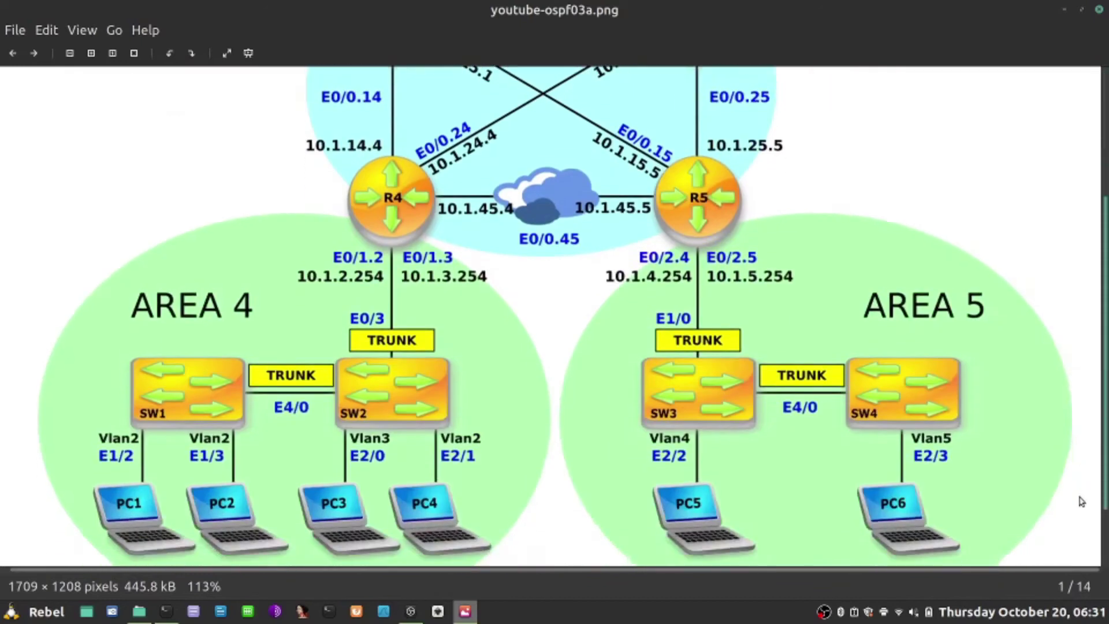
- Return to R4's terminal and highlight the Type-5 external section, its advertising router and its link ID
{"action": "left_click", "coordinate": [165, 613]}
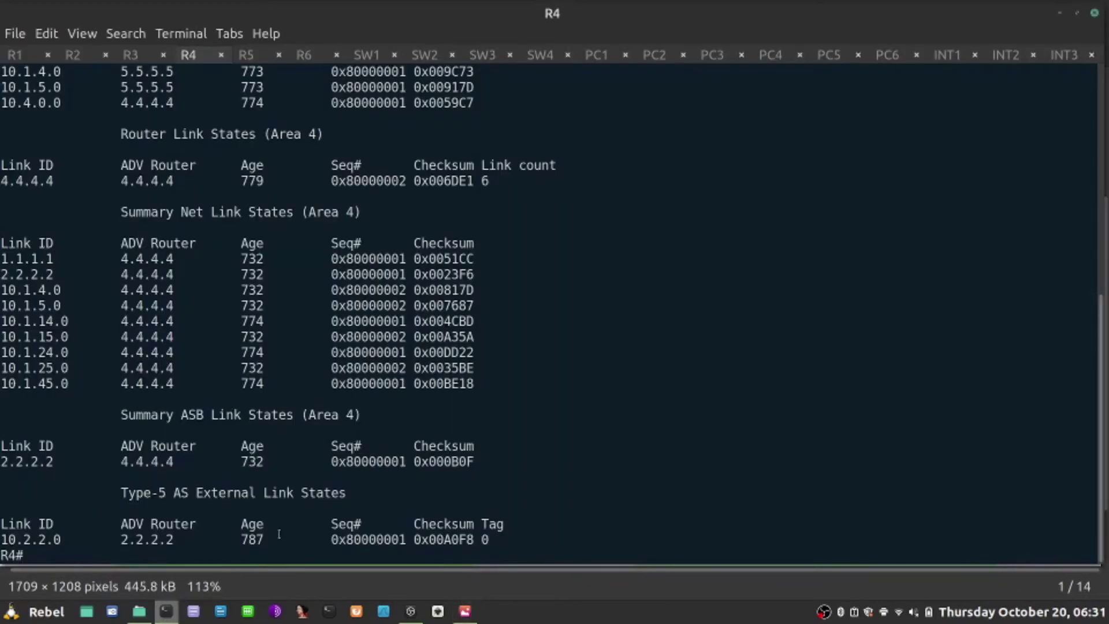
{"action": "left_click_drag", "start_coordinate": [488, 547], "coordinate": [1, 495]}
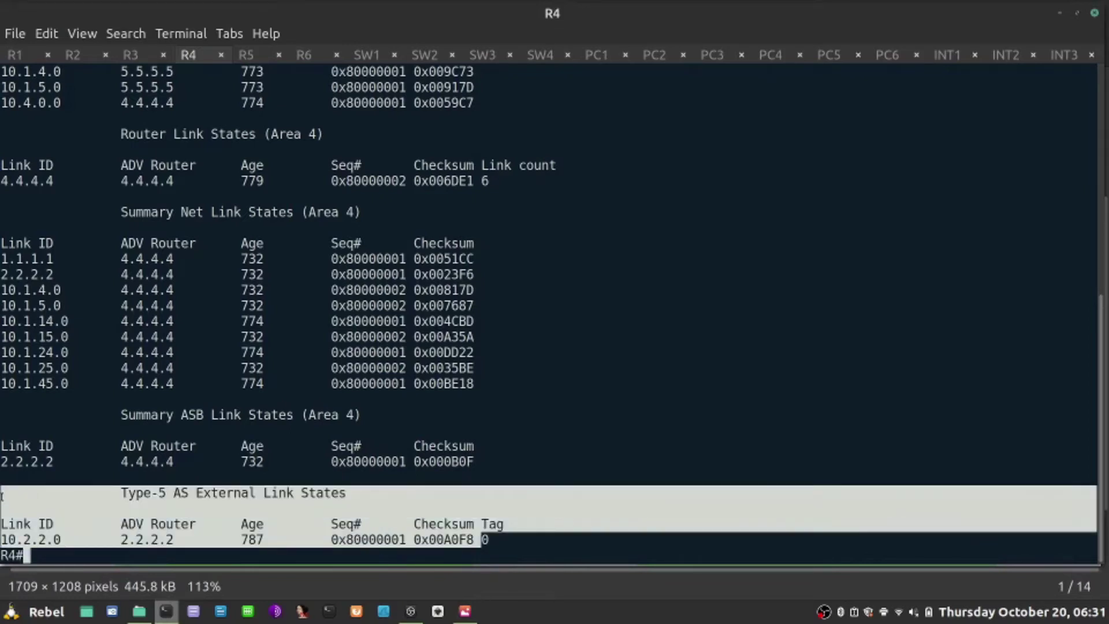
{"action": "left_click", "coordinate": [182, 523]}
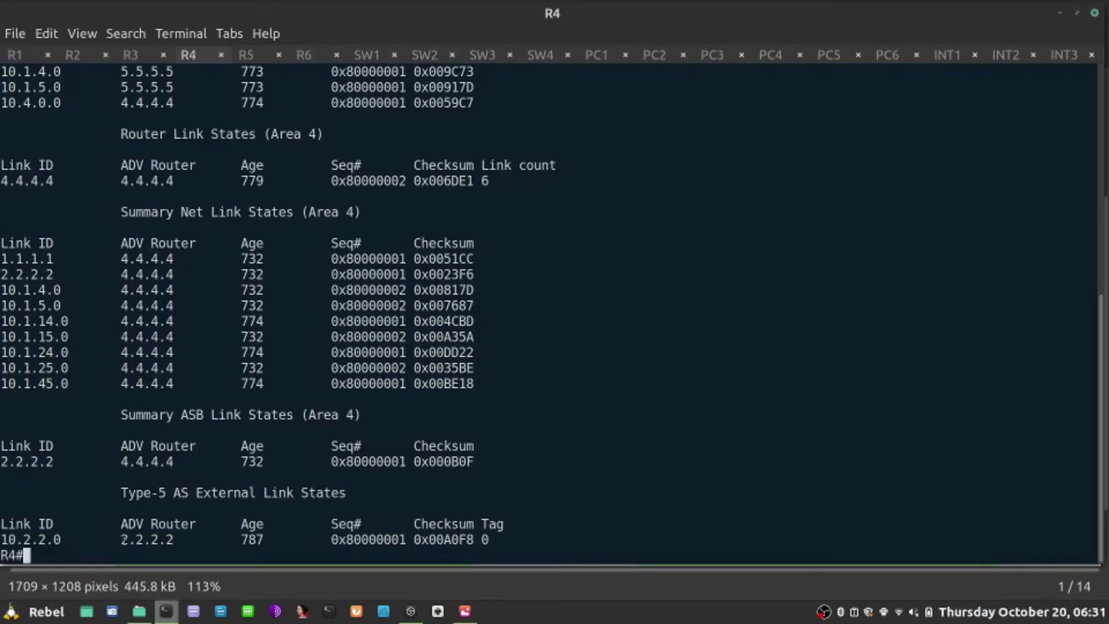
{"action": "left_click_drag", "start_coordinate": [123, 539], "coordinate": [183, 539]}
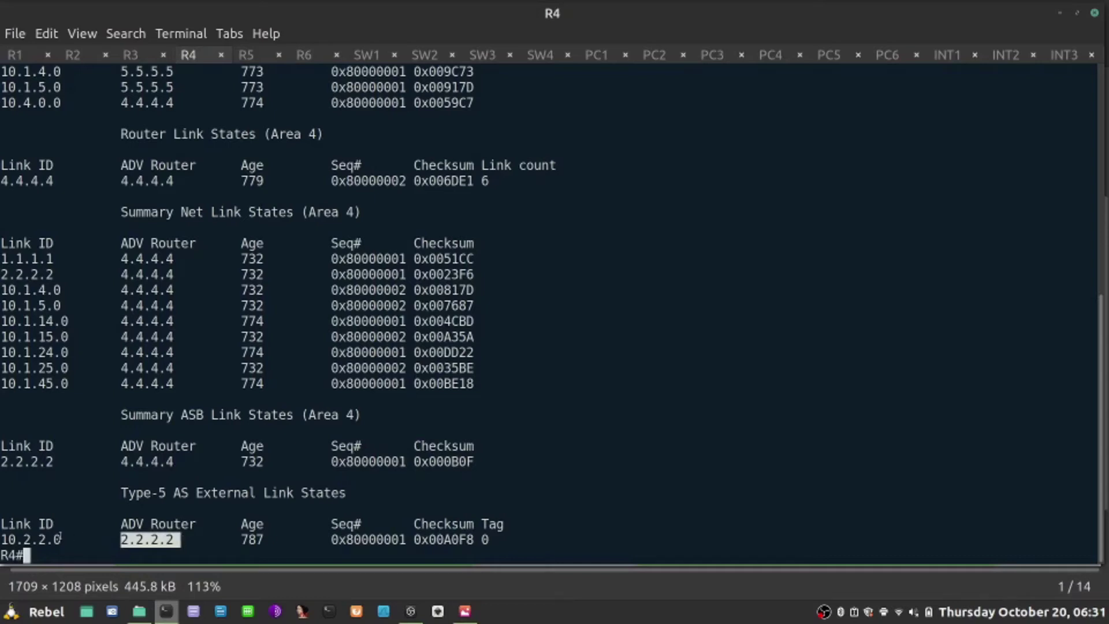
{"action": "left_click_drag", "start_coordinate": [46, 539], "coordinate": [9, 538]}
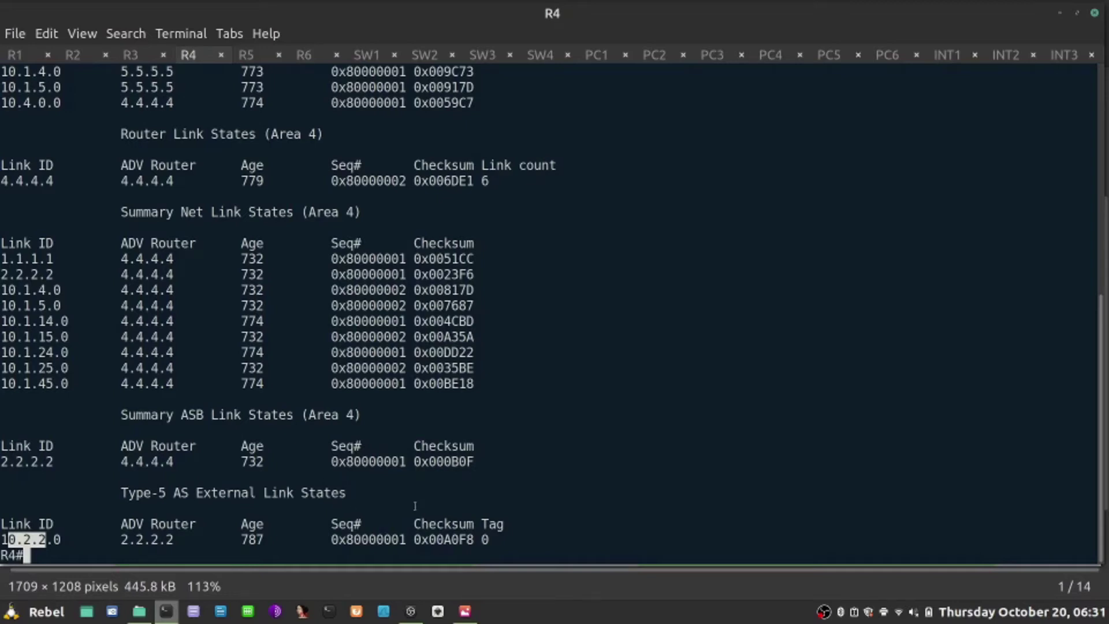
- Display the details of the external LSAs on R4 with "show ip ospf database external"
{"action": "key", "text": "Return"}
{"action": "key", "text": "Return"}
{"action": "type", "text": "show "}
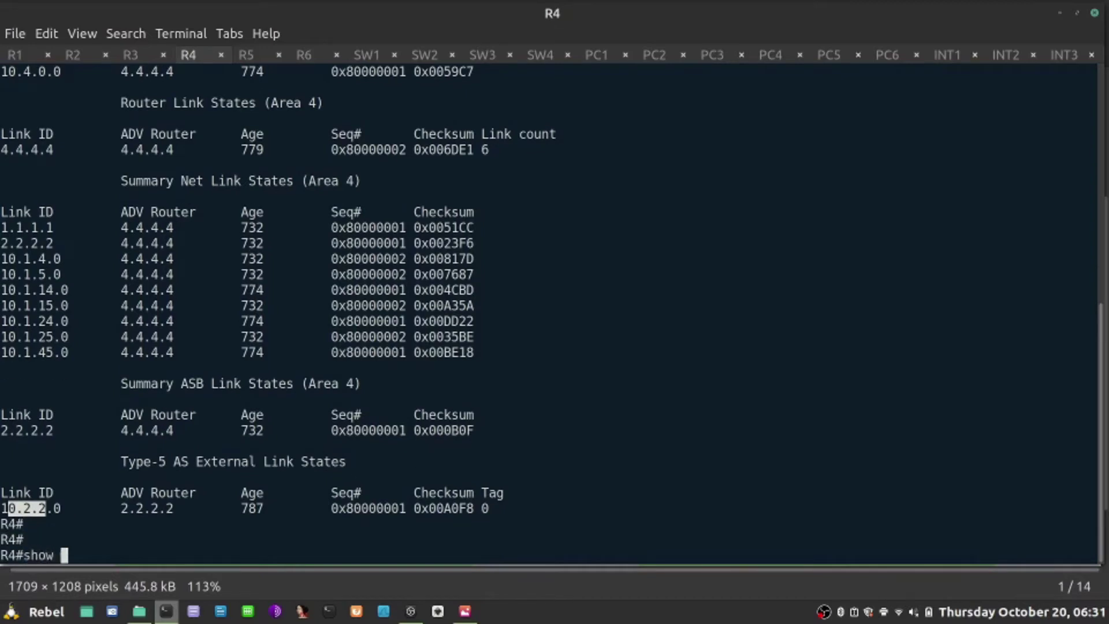
{"action": "type", "text": "ip ospf data"}
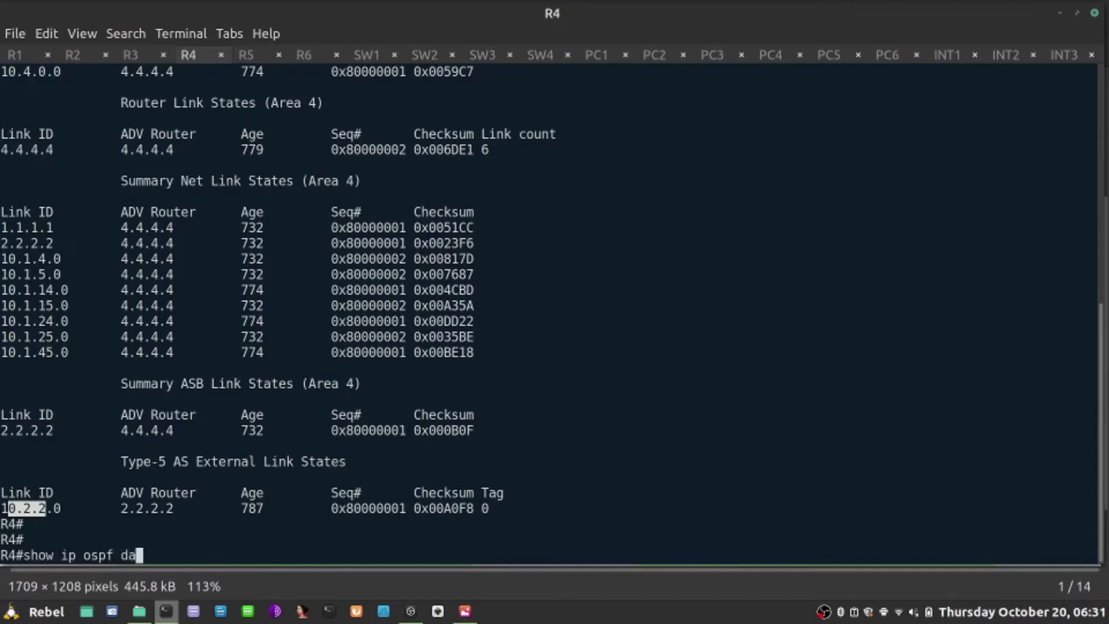
{"action": "key", "text": "Tab"}
{"action": "type", "text": "ex"}
{"action": "key", "text": "Tab"}
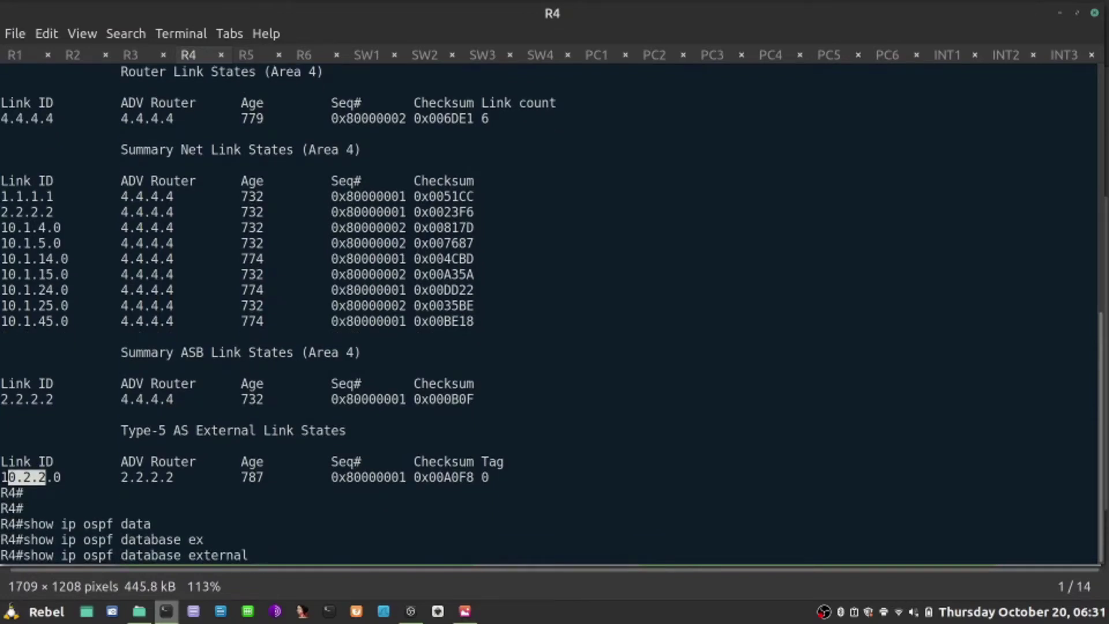
{"action": "key", "text": "Return"}
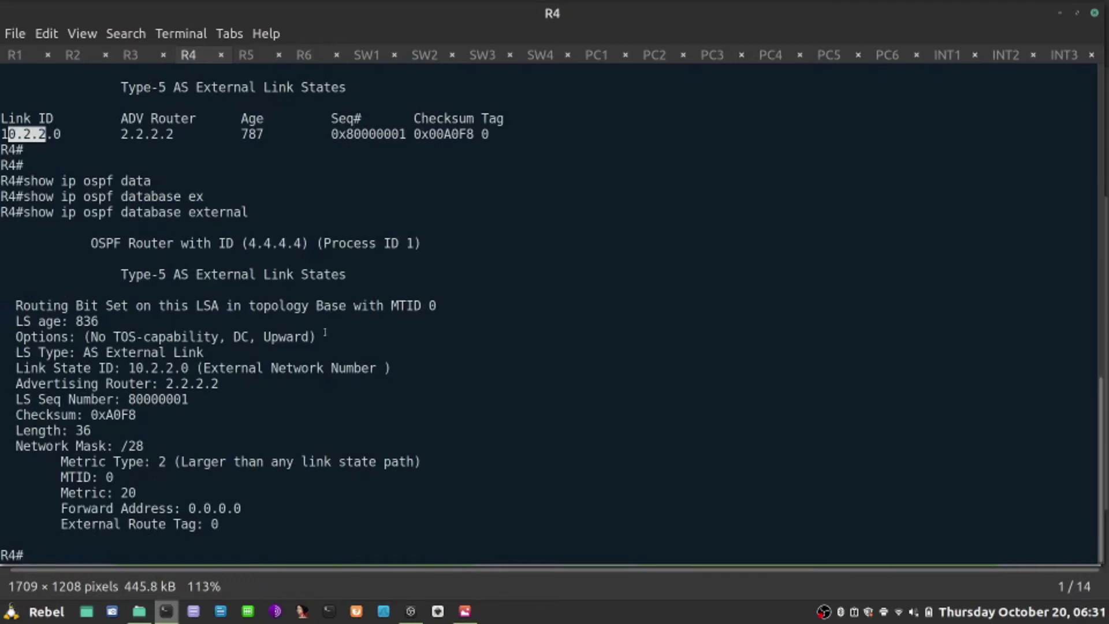
- Highlight the link state ID, external network label, advertising router and metric in the external LSA details
{"action": "left_click_drag", "start_coordinate": [129, 368], "coordinate": [207, 370]}
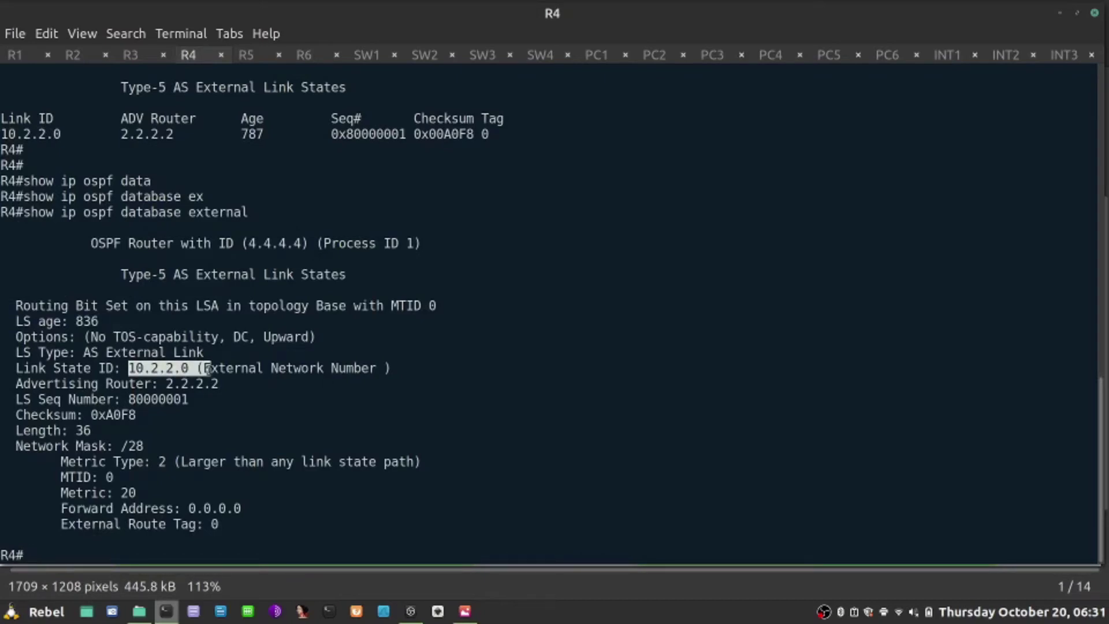
{"action": "left_click_drag", "start_coordinate": [399, 368], "coordinate": [212, 369]}
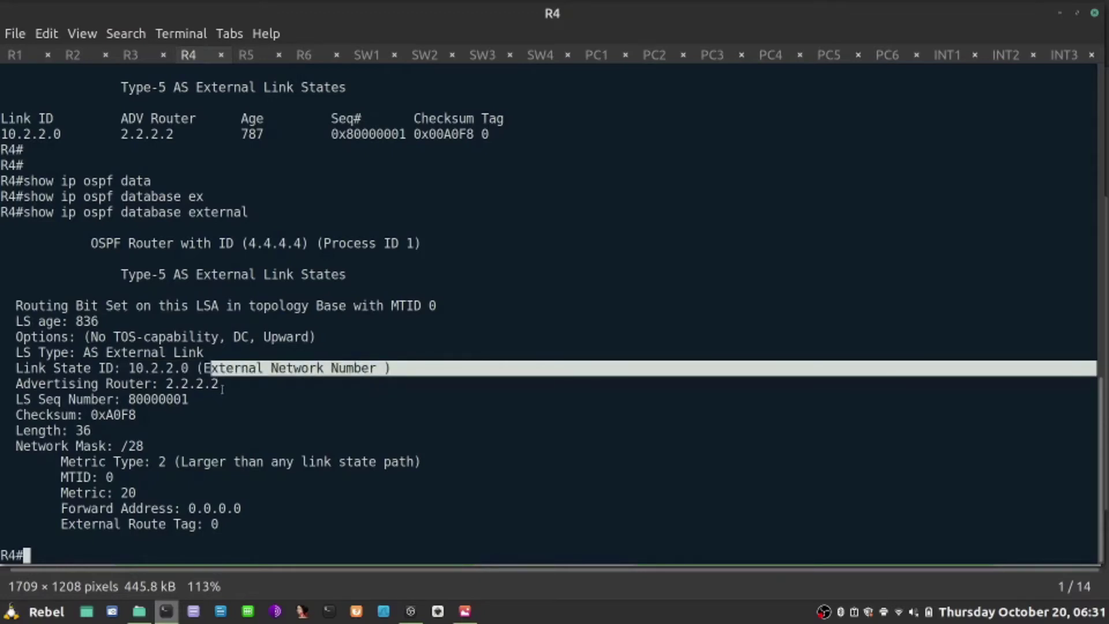
{"action": "left_click", "coordinate": [221, 386]}
{"action": "left_click_drag", "start_coordinate": [218, 383], "coordinate": [166, 384]}
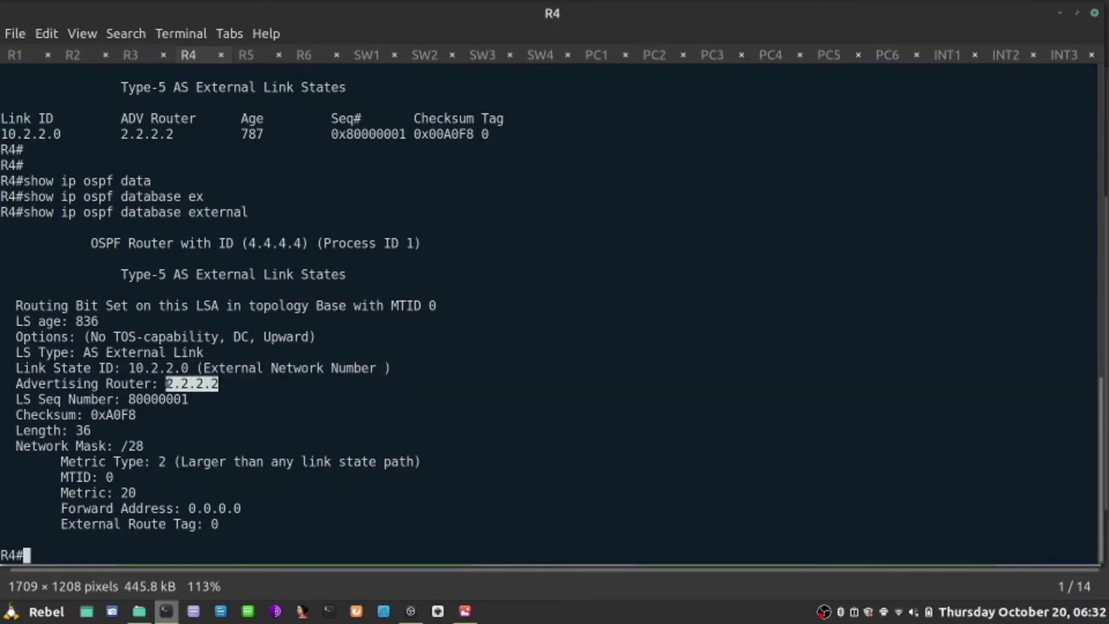
{"action": "left_click_drag", "start_coordinate": [150, 449], "coordinate": [120, 492]}
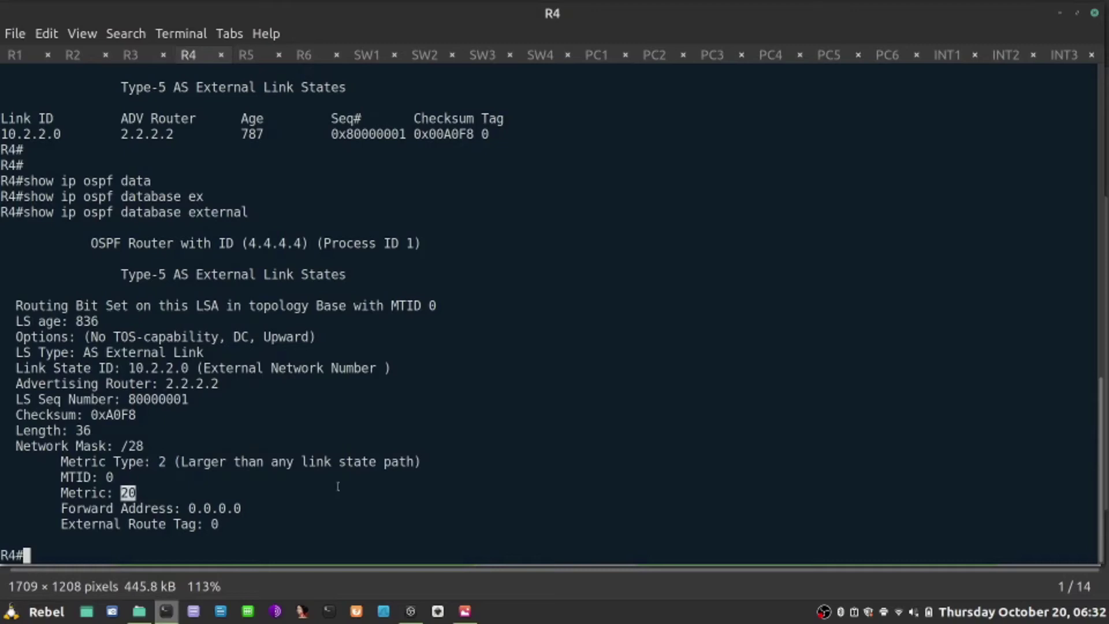
- Check R4's place in the topology diagram, then highlight the Type-5 external section in R4's database output
{"action": "key", "text": "alt+Tab"}
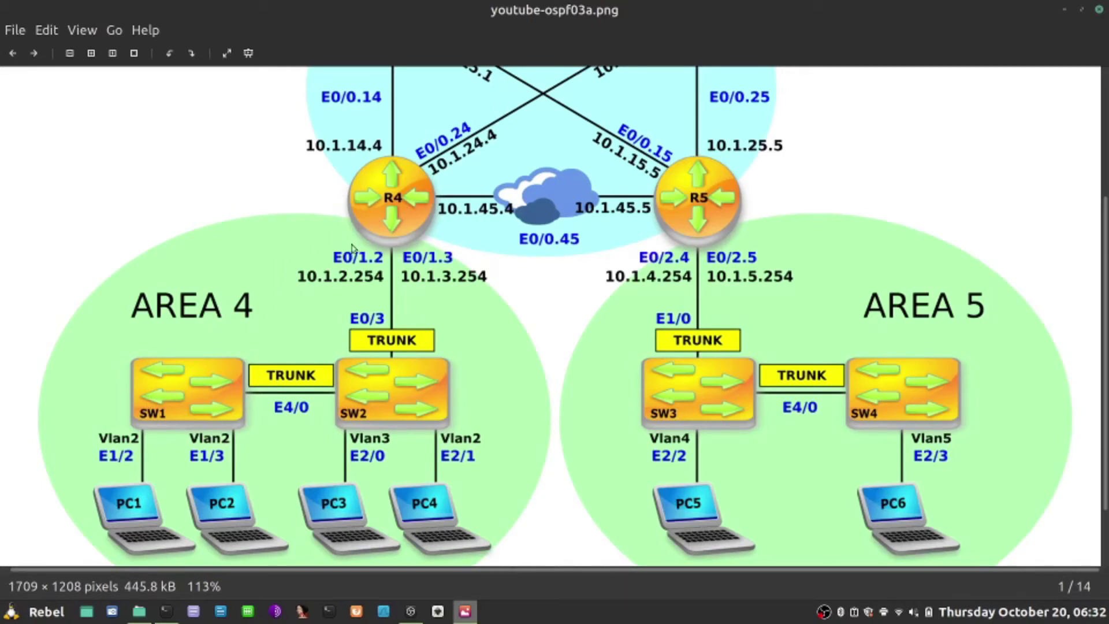
{"action": "key", "text": "alt+Tab"}
{"action": "scroll", "coordinate": [560, 304], "scroll_direction": "up", "scroll_amount": 4}
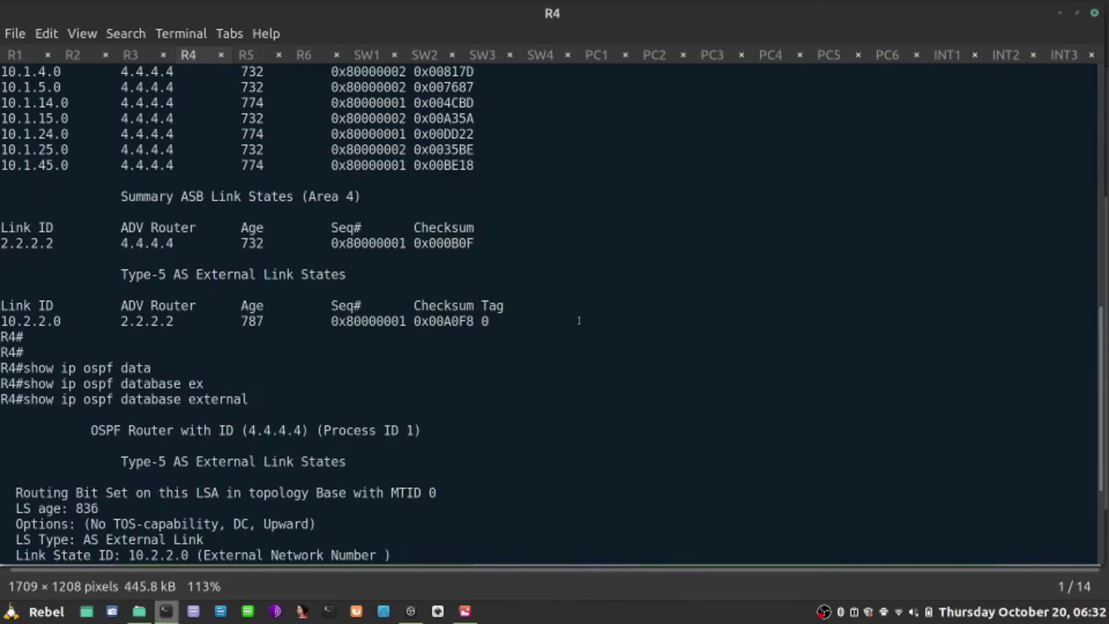
{"action": "left_click_drag", "start_coordinate": [516, 325], "coordinate": [2, 270]}
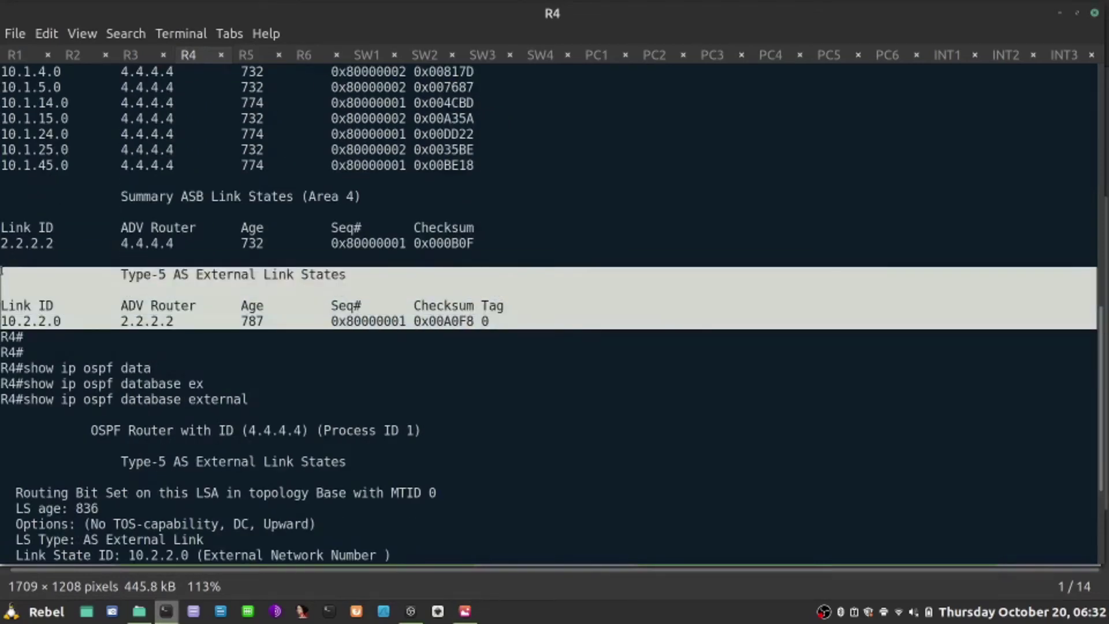
{"action": "left_click", "coordinate": [406, 259]}
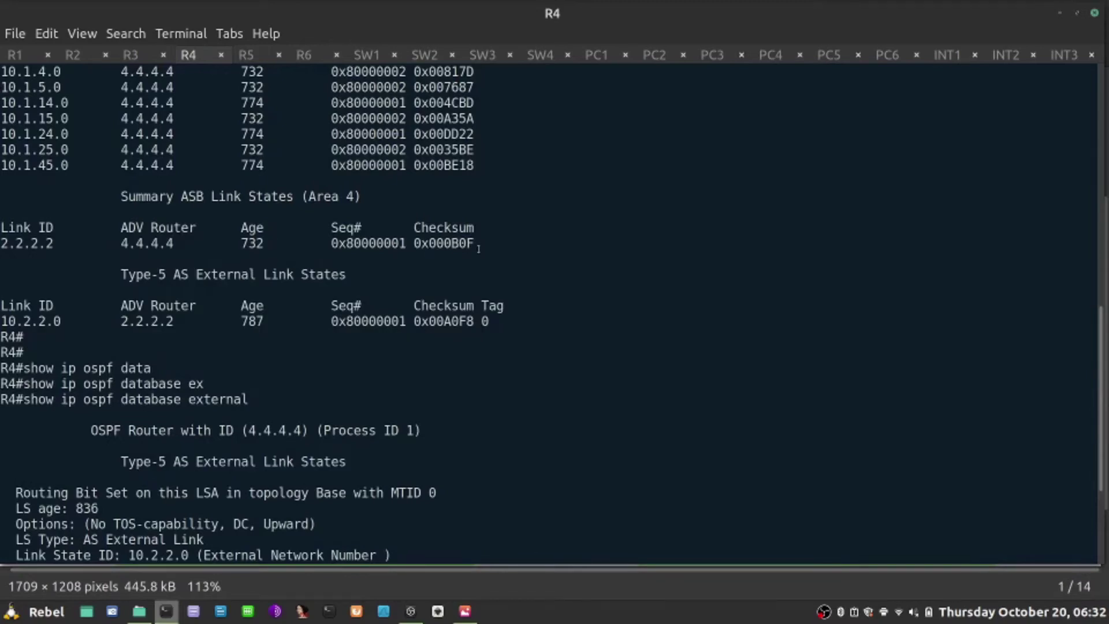
- Highlight the Summary ASB section for Area 4 in R4's database, then its heading and advertising router
{"action": "left_click_drag", "start_coordinate": [475, 248], "coordinate": [18, 189]}
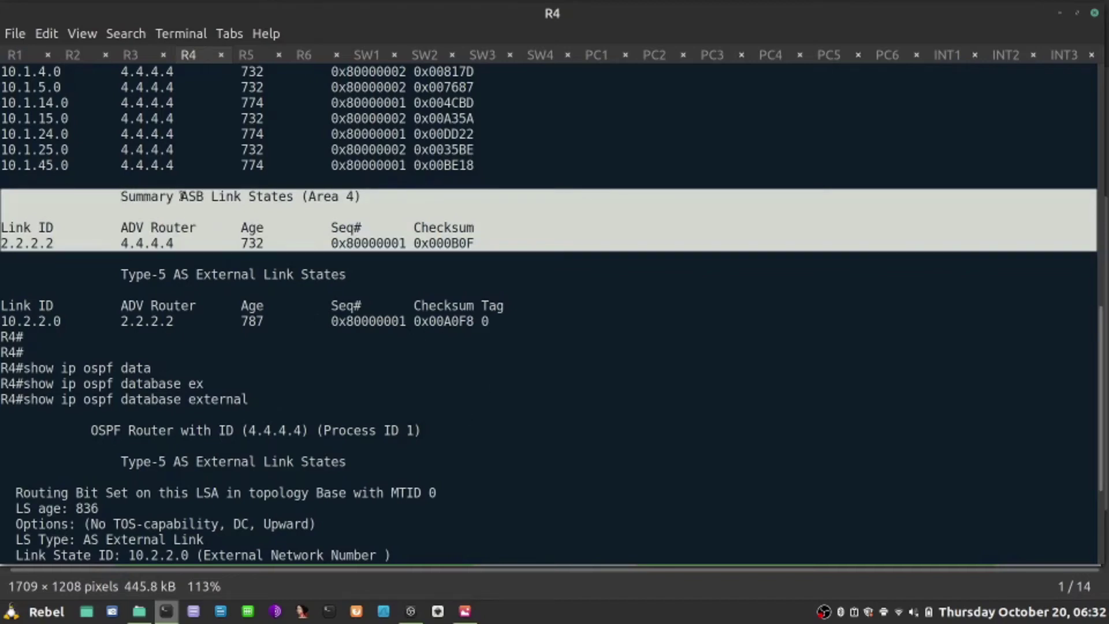
{"action": "left_click", "coordinate": [287, 196]}
{"action": "left_click_drag", "start_coordinate": [300, 197], "coordinate": [123, 195]}
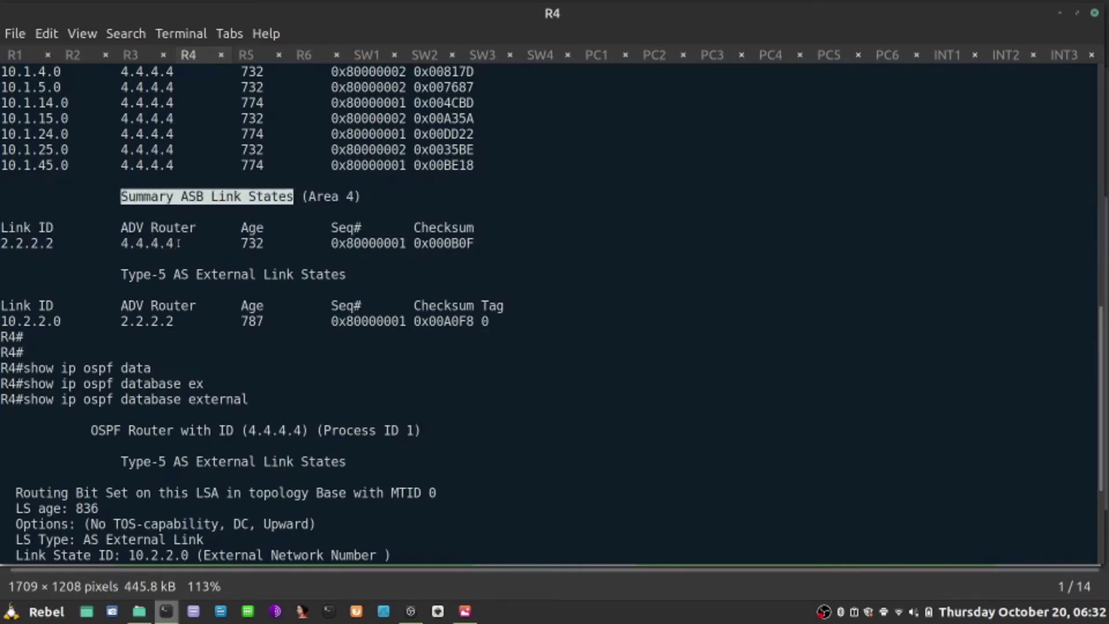
{"action": "left_click_drag", "start_coordinate": [178, 244], "coordinate": [122, 243]}
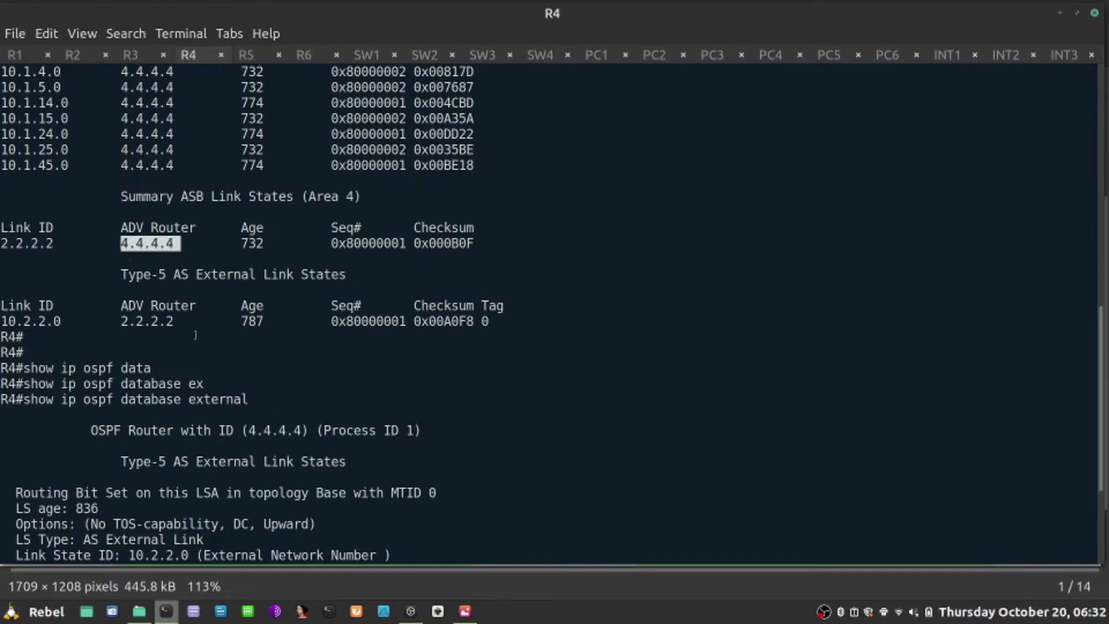
- Check the topology diagram again and highlight the link ID and advertising router of R4's Summary ASB entry
{"action": "key", "text": "alt+Tab"}
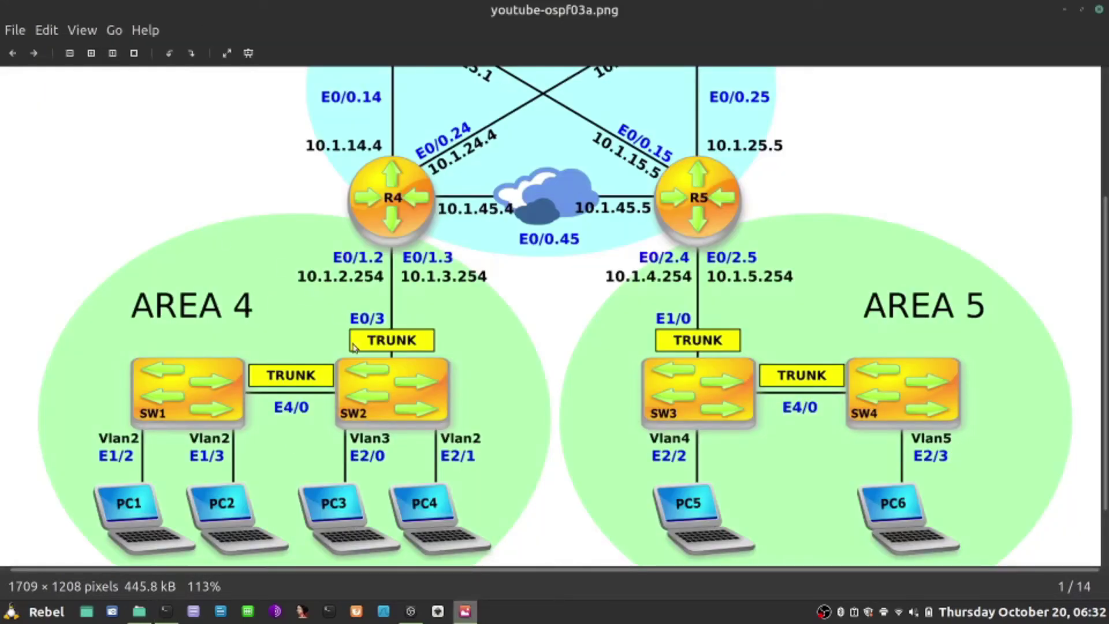
{"action": "key", "text": "alt+Tab"}
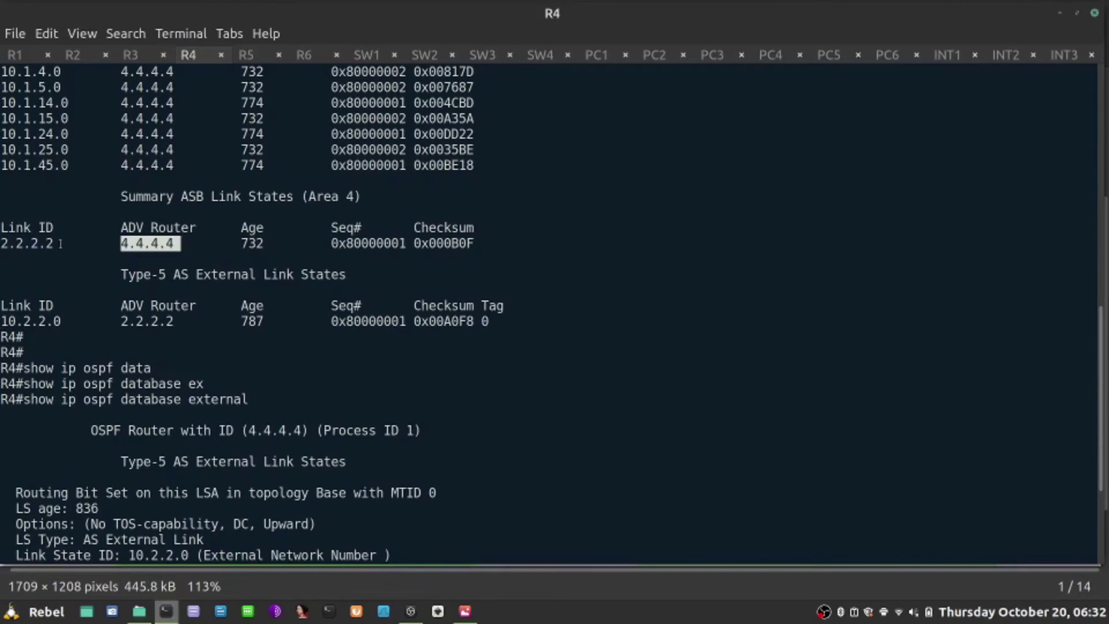
{"action": "left_click_drag", "start_coordinate": [60, 243], "coordinate": [2, 243]}
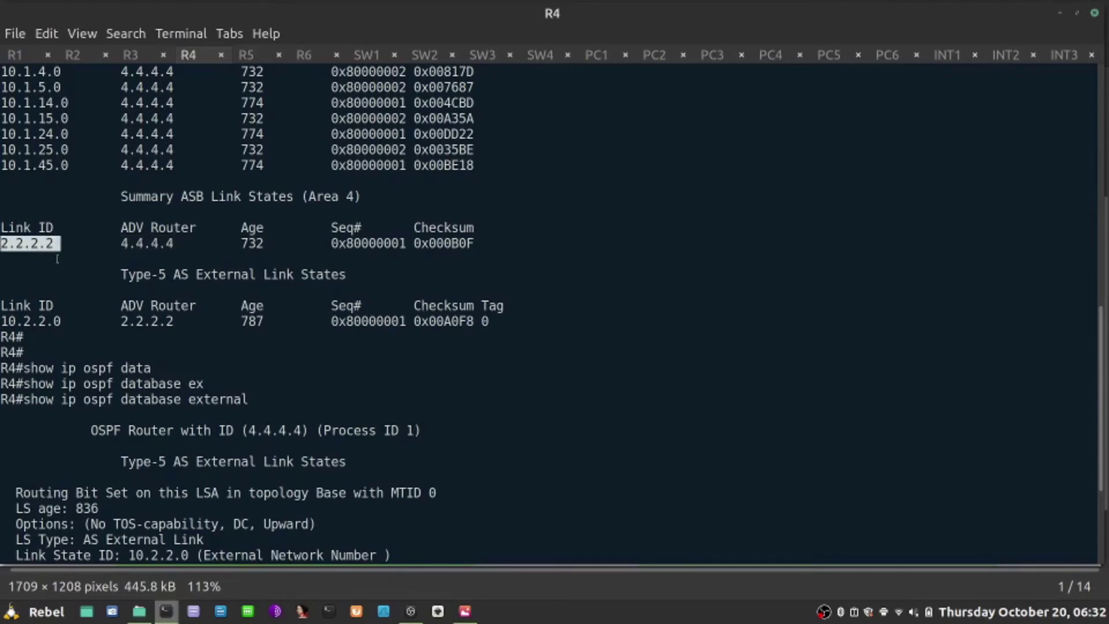
{"action": "left_click_drag", "start_coordinate": [181, 243], "coordinate": [122, 243]}
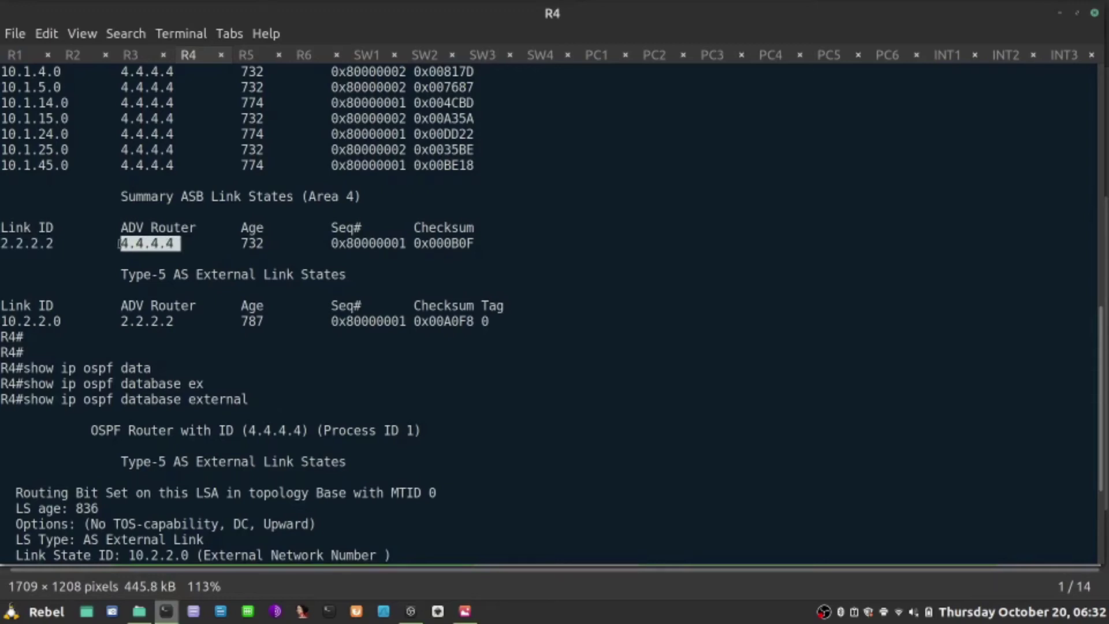
{"action": "left_click_drag", "start_coordinate": [53, 243], "coordinate": [2, 243]}
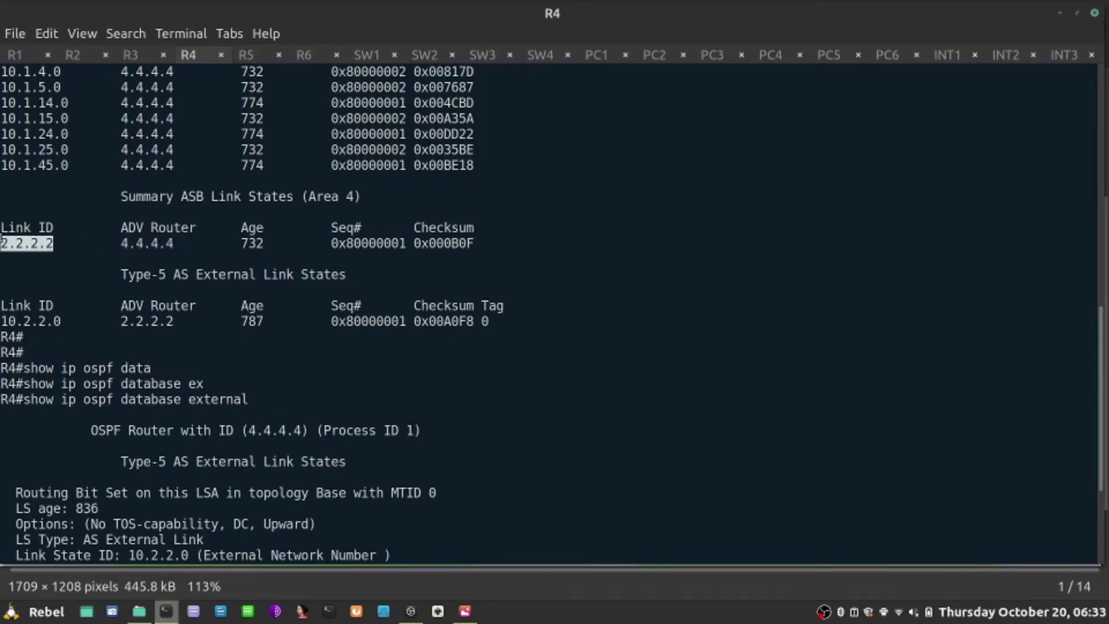
{"action": "left_click", "coordinate": [275, 306]}
{"action": "scroll", "coordinate": [275, 306], "scroll_direction": "down", "scroll_amount": 5}
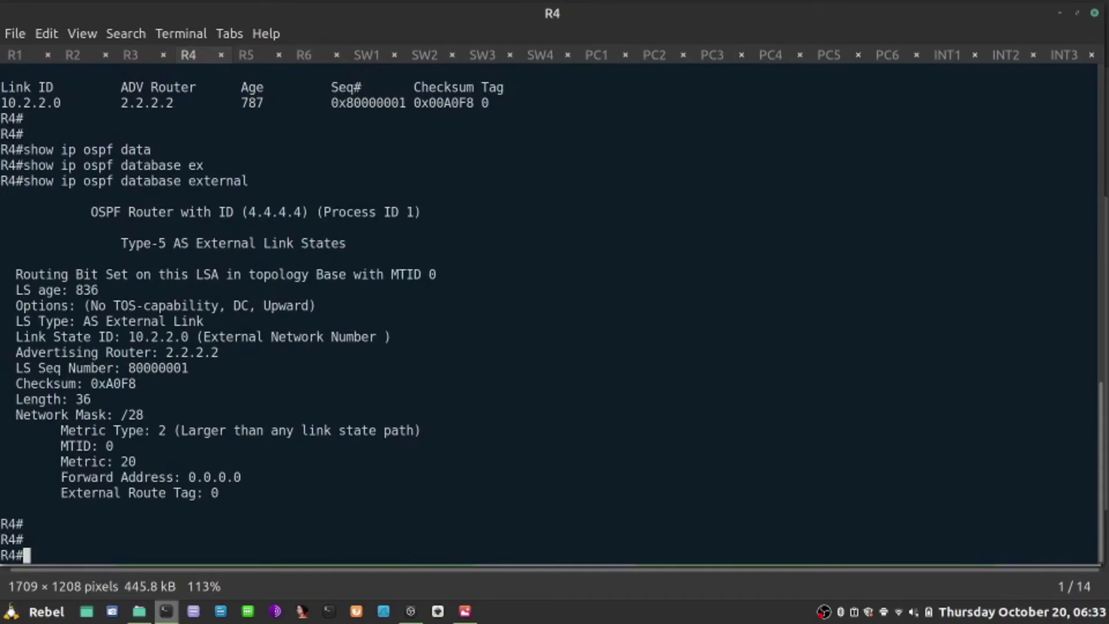
{"action": "scroll", "coordinate": [331, 240], "scroll_direction": "up", "scroll_amount": 2}
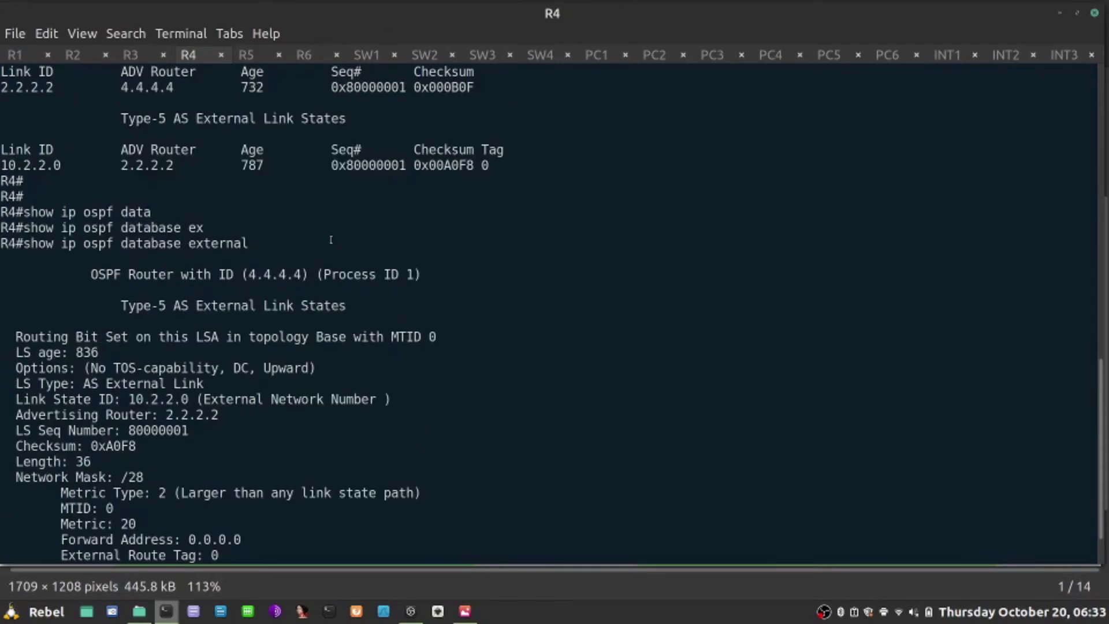
{"action": "scroll", "coordinate": [331, 240], "scroll_direction": "up", "scroll_amount": 4}
{"action": "scroll", "coordinate": [318, 188], "scroll_direction": "up", "scroll_amount": 2}
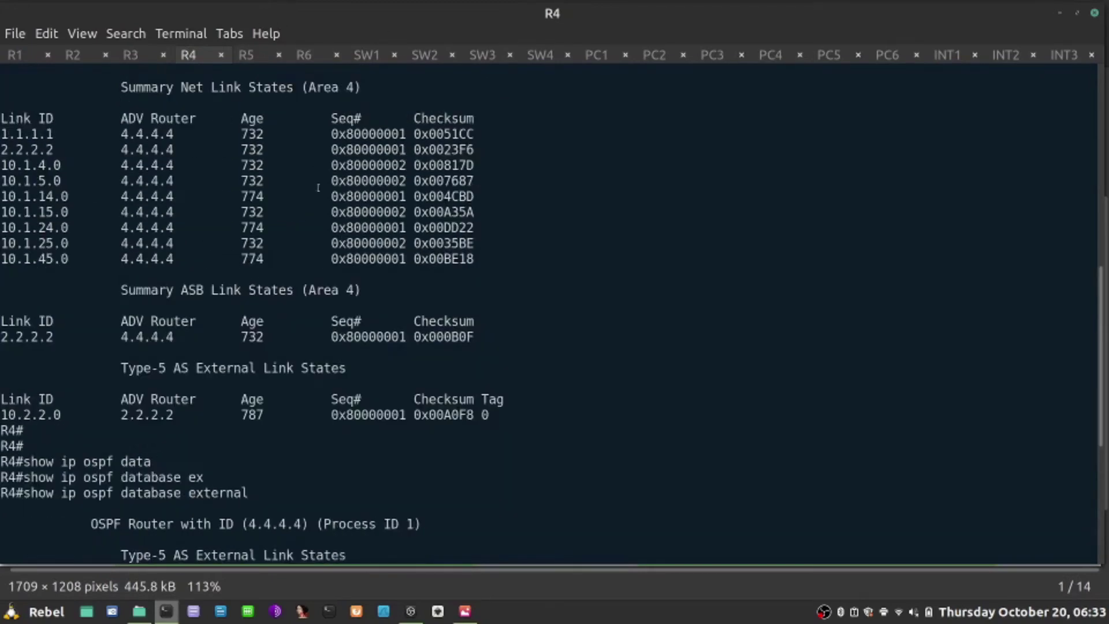
- On SW1, enter global configuration mode and enable the VLAN 2 interface with "no shu"
{"action": "left_click", "coordinate": [360, 55]}
{"action": "key", "text": "Return"}
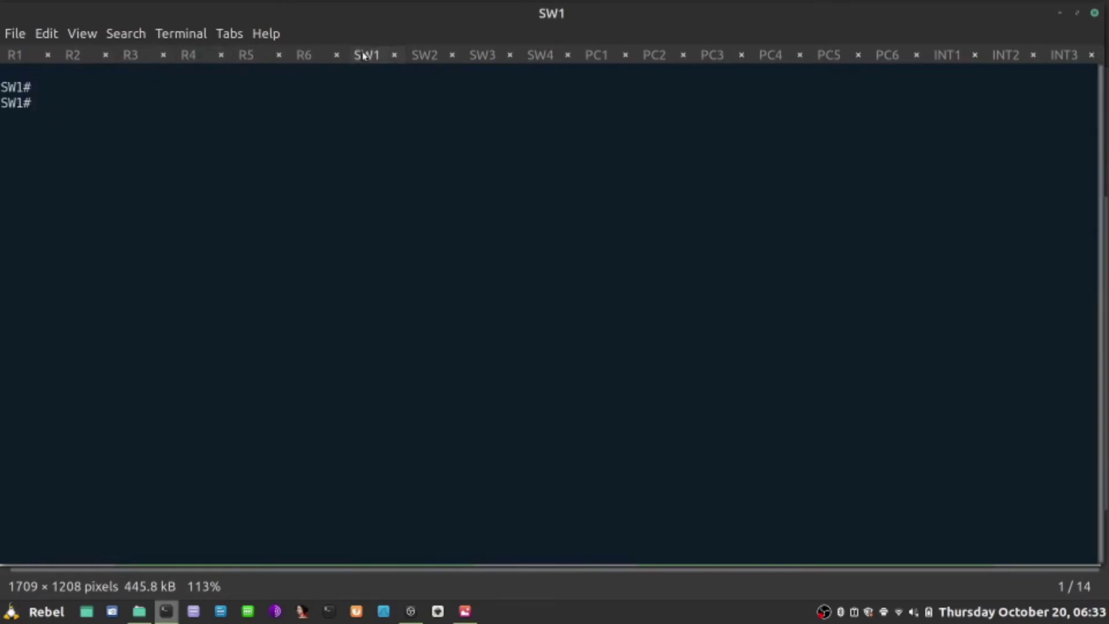
{"action": "type", "text": "conf t"}
{"action": "key", "text": "Return"}
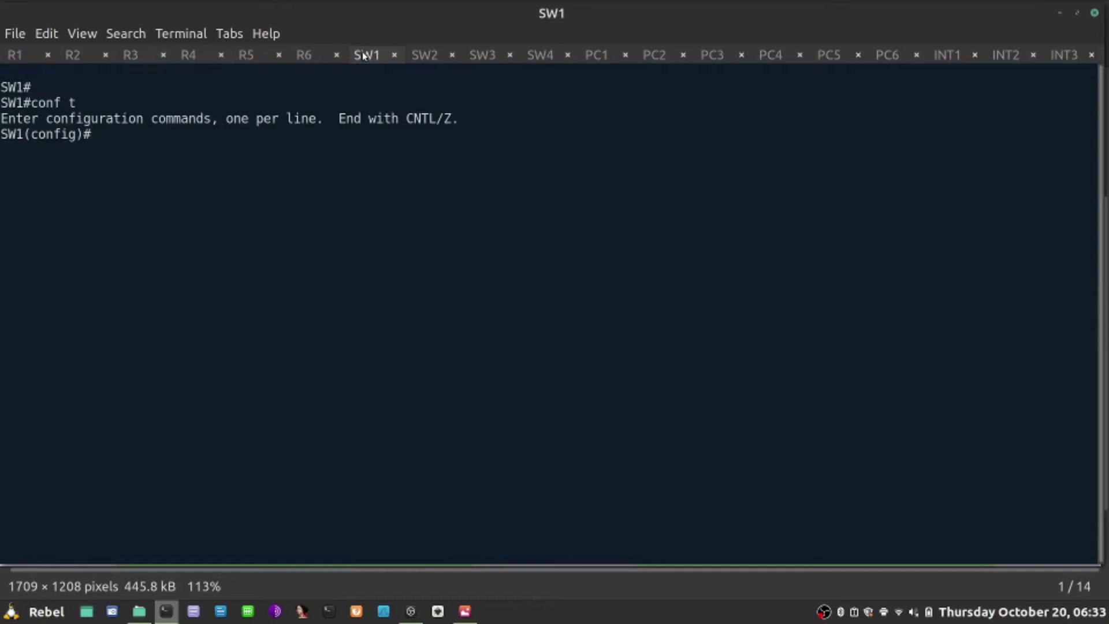
{"action": "type", "text": "int vlan 2"}
{"action": "key", "text": "Return"}
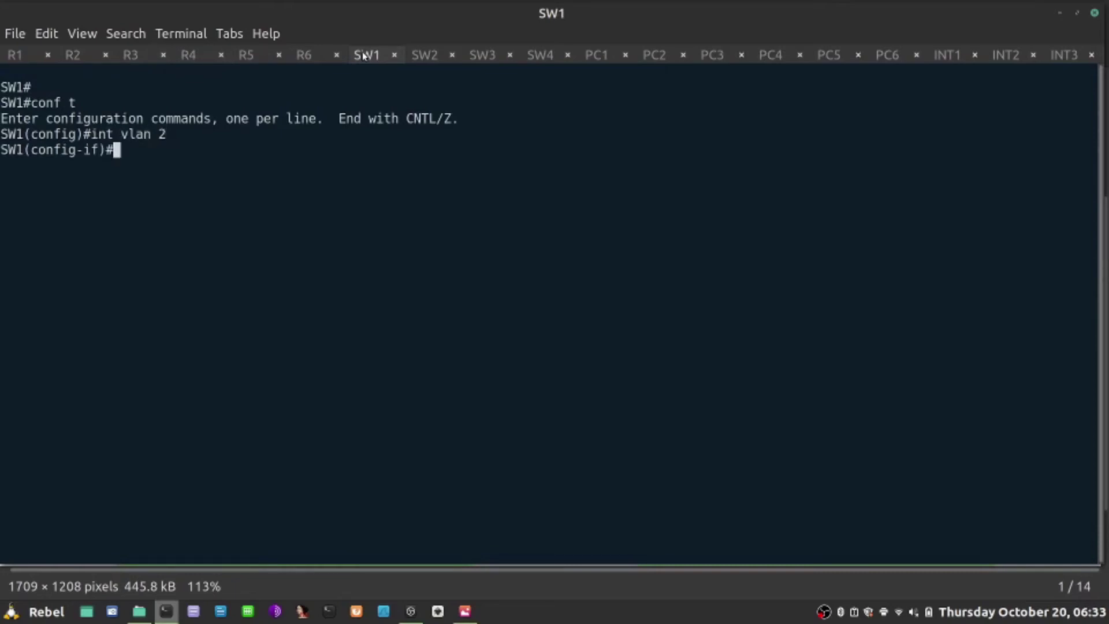
{"action": "type", "text": "no shu"}
{"action": "key", "text": "Return"}
- Assign SW1's VLAN 2 interface the IP address 10.1.2.100 with mask 255.255.255.0
{"action": "type", "text": "ip "}
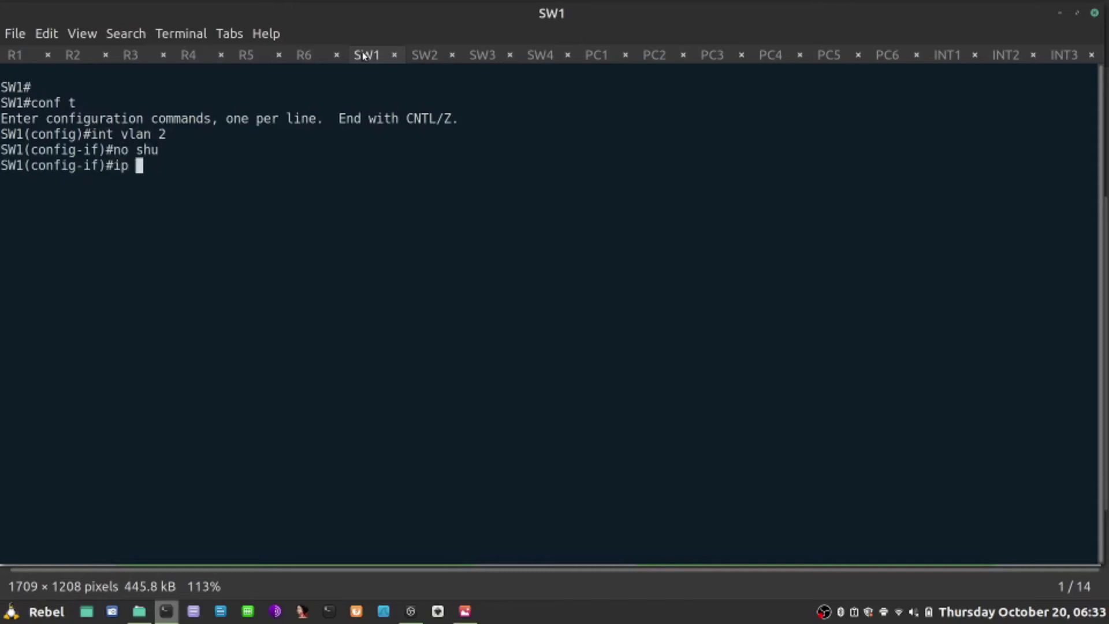
{"action": "type", "text": "address"}
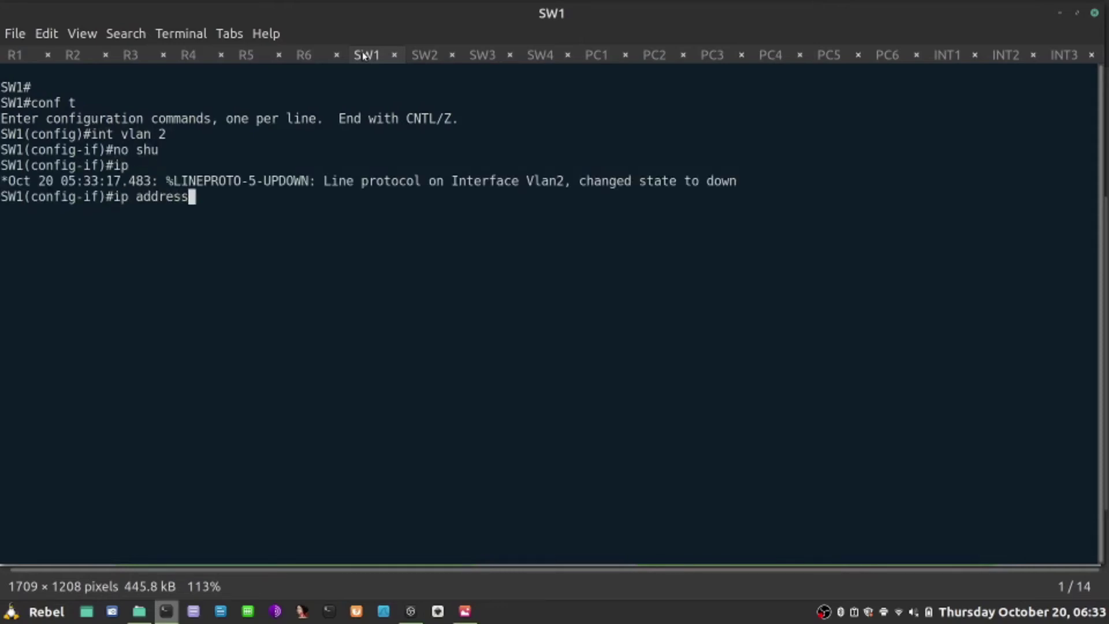
{"action": "type", "text": " 10.1.2."}
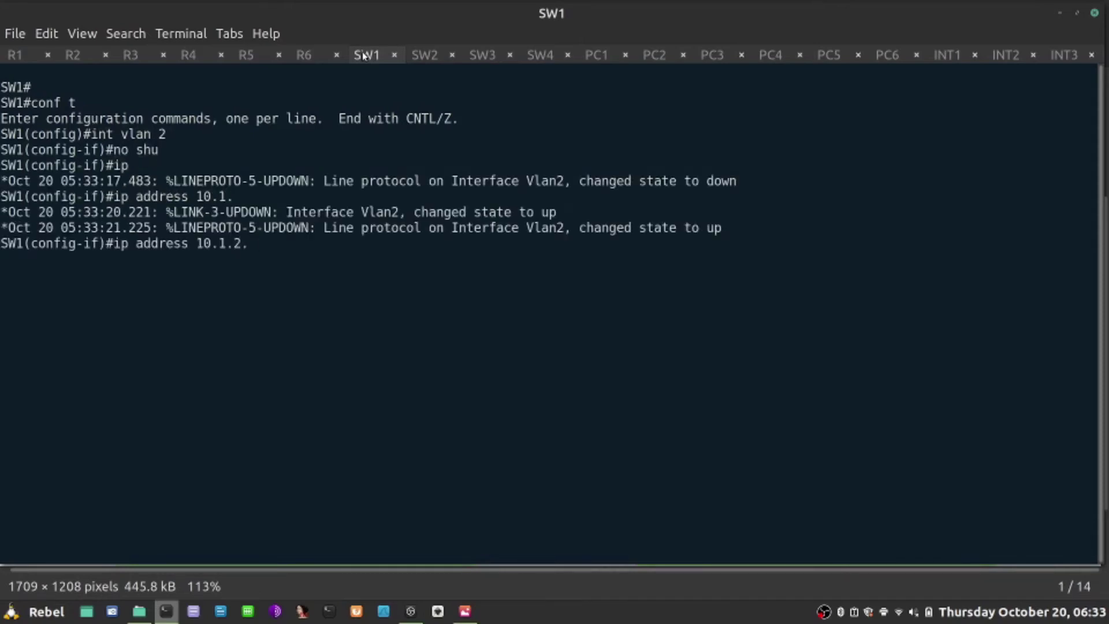
{"action": "type", "text": "100 255.255.255.0"}
{"action": "key", "text": "Return"}
{"action": "key", "text": "Return"}
{"action": "key", "text": "Return"}
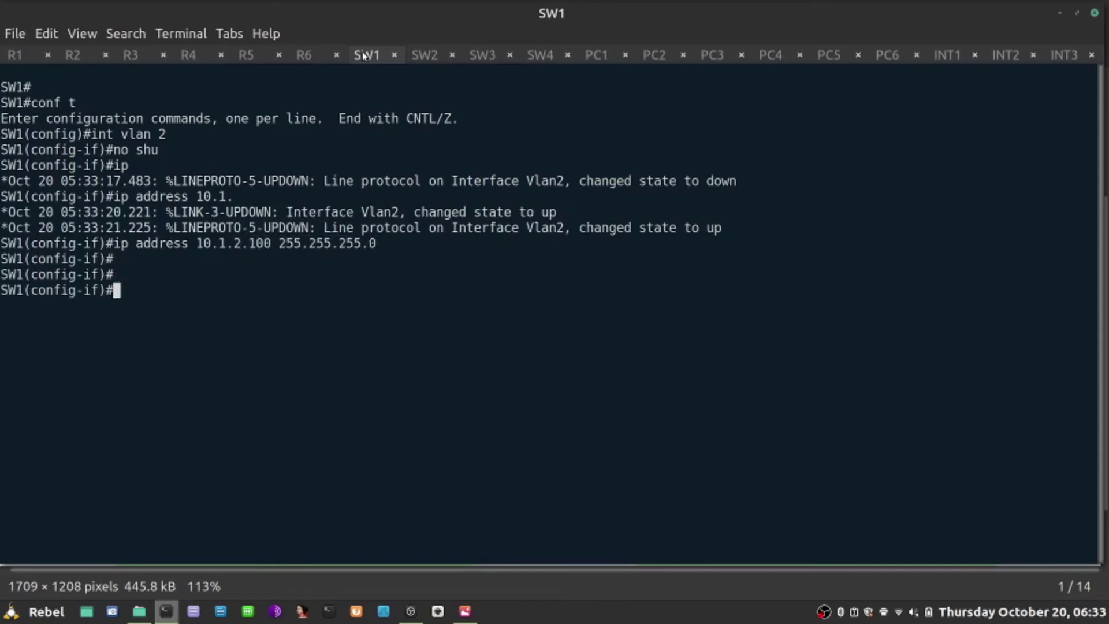
- Start OSPF process 1 on SW1 and set its router ID to 7.7.7.7
{"action": "type", "text": "router ospf"}
{"action": "type", "text": " 1"}
{"action": "key", "text": "Return"}
{"action": "type", "text": "router"}
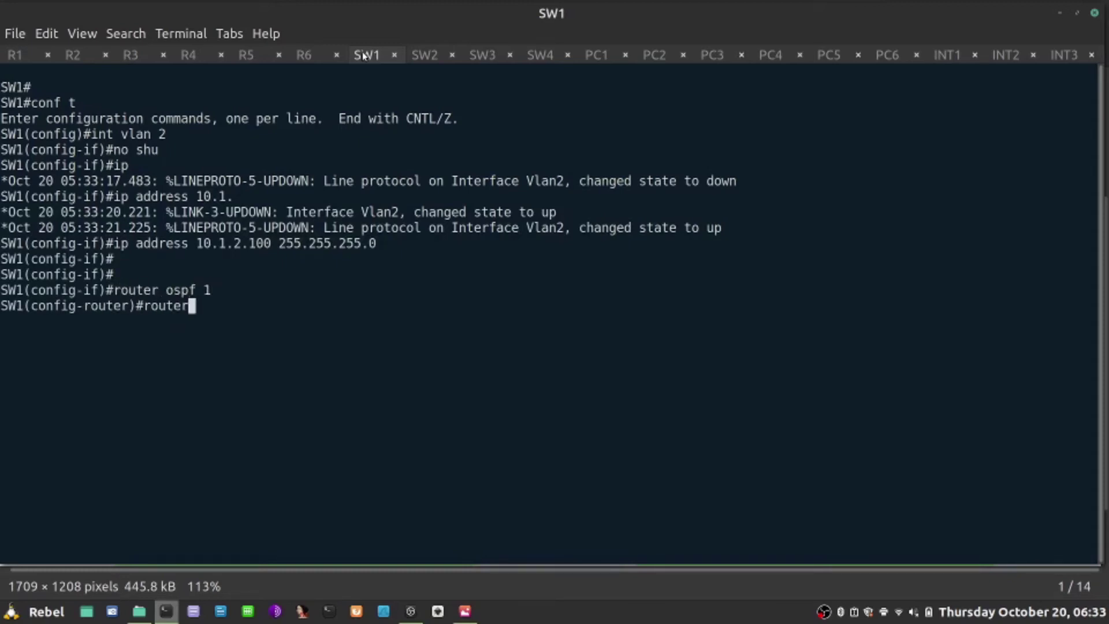
{"action": "type", "text": "-id 7.7.7."}
{"action": "key", "text": "BackSpace"}
{"action": "key", "text": "BackSpace"}
{"action": "key", "text": "BackSpace"}
{"action": "key", "text": "BackSpace"}
{"action": "type", "text": ".7.7.7"}
{"action": "key", "text": "Return"}
{"action": "key", "text": "Return"}
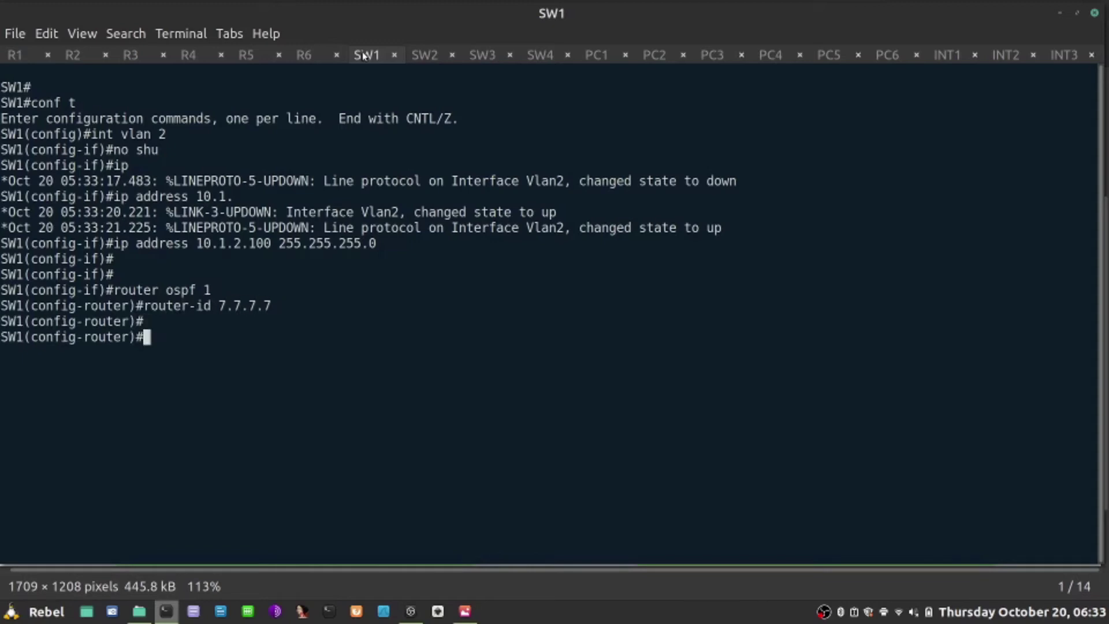
- Add network 10.1.2.100 with wildcard 0.0.0.0 to OSPF area 4 on SW1 and leave configuration mode
{"action": "type", "text": "netw"}
{"action": "key", "text": "Tab"}
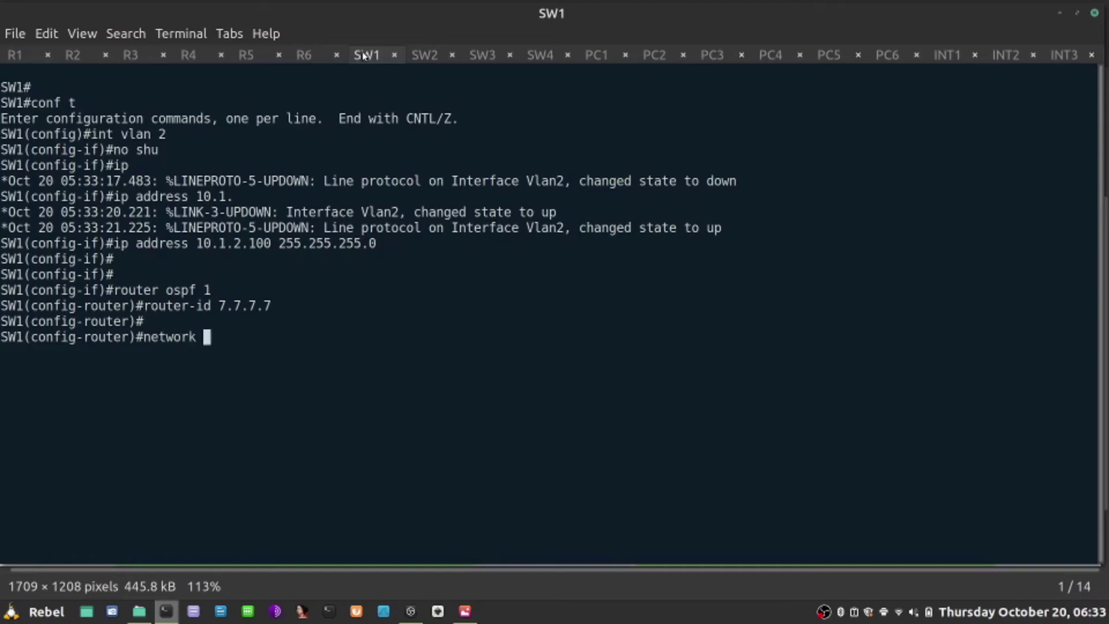
{"action": "type", "text": "10.1.2.100 0."}
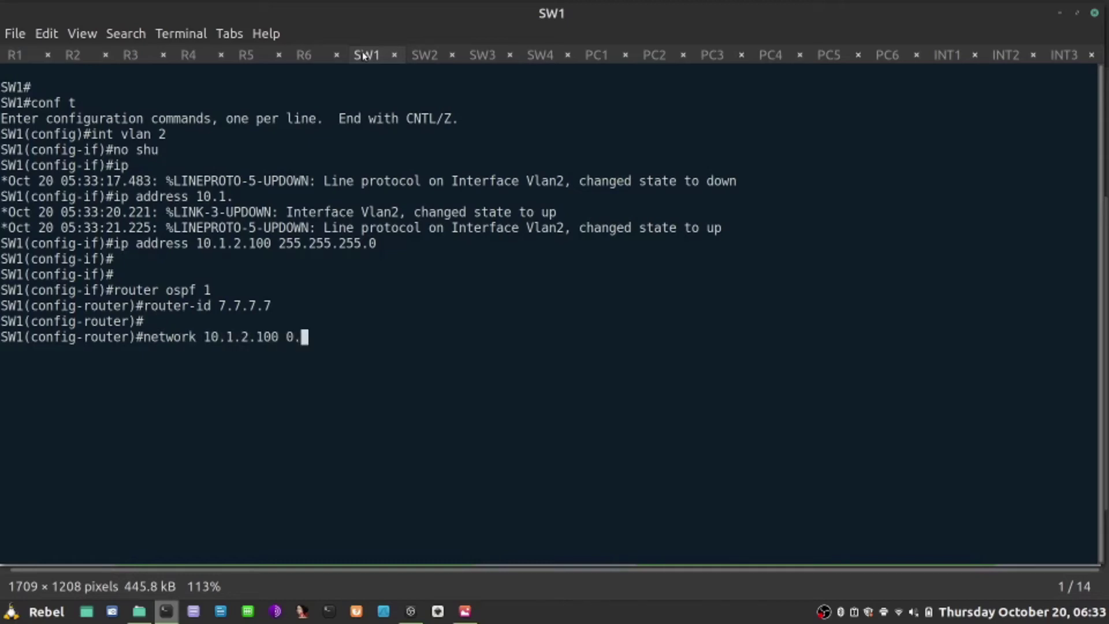
{"action": "type", "text": "0.0.0 area 4"}
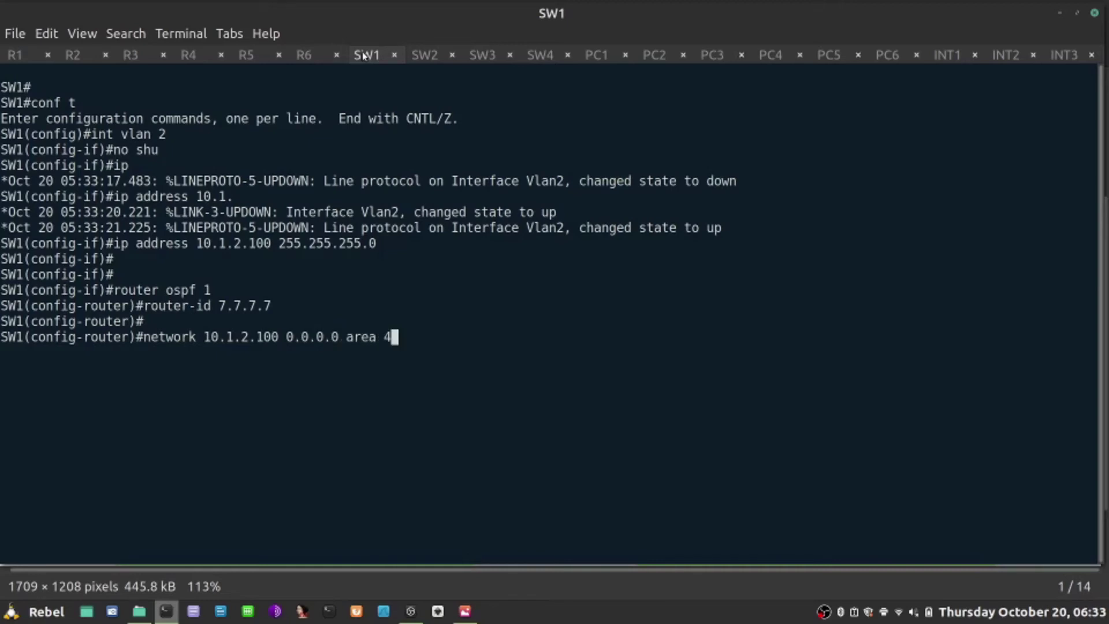
{"action": "key", "text": "alt+Tab"}
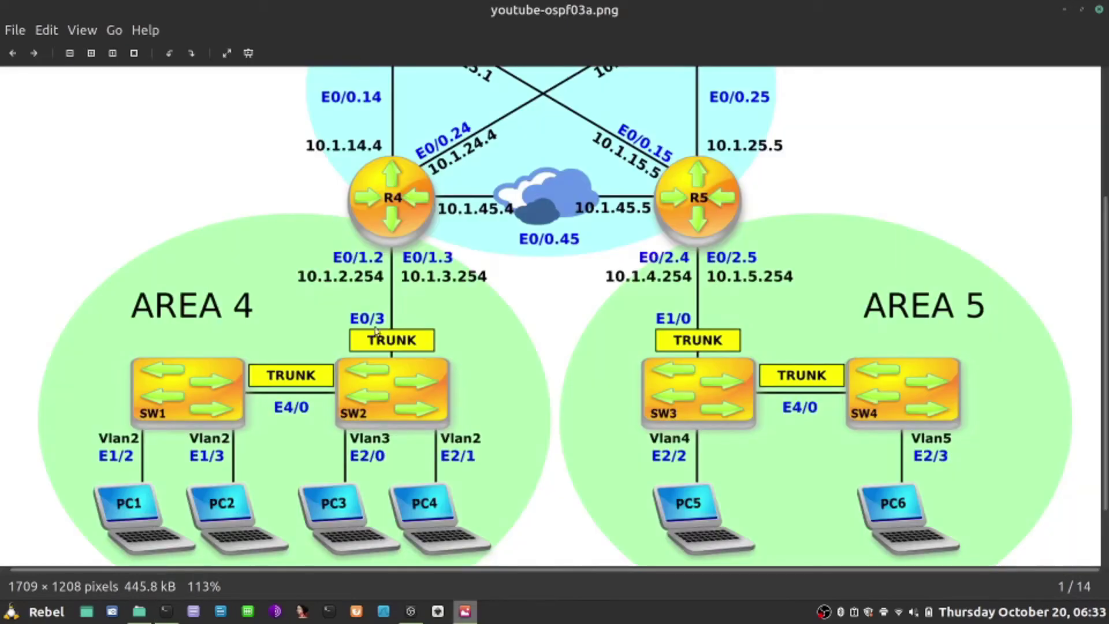
{"action": "key", "text": "alt+Tab"}
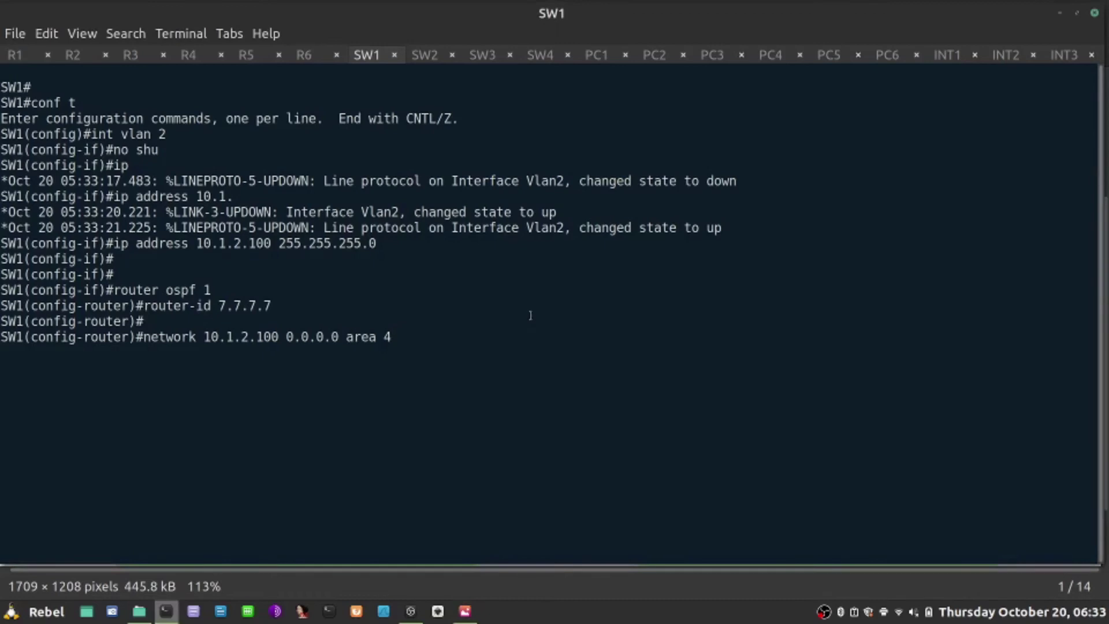
{"action": "key", "text": "Return"}
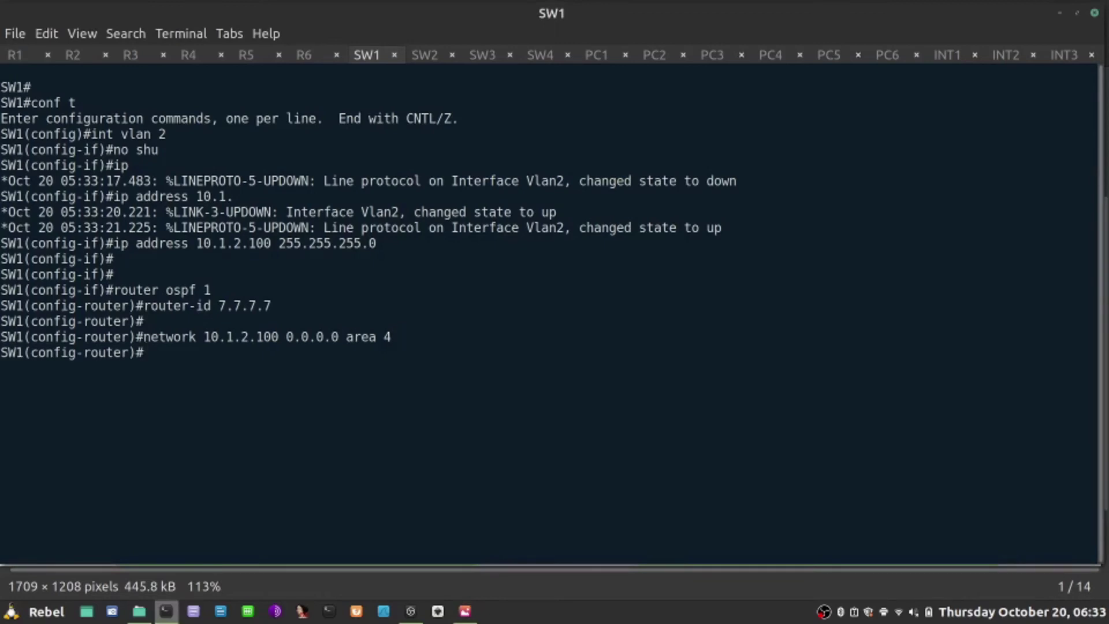
{"action": "type", "text": "end"}
{"action": "key", "text": "Return"}
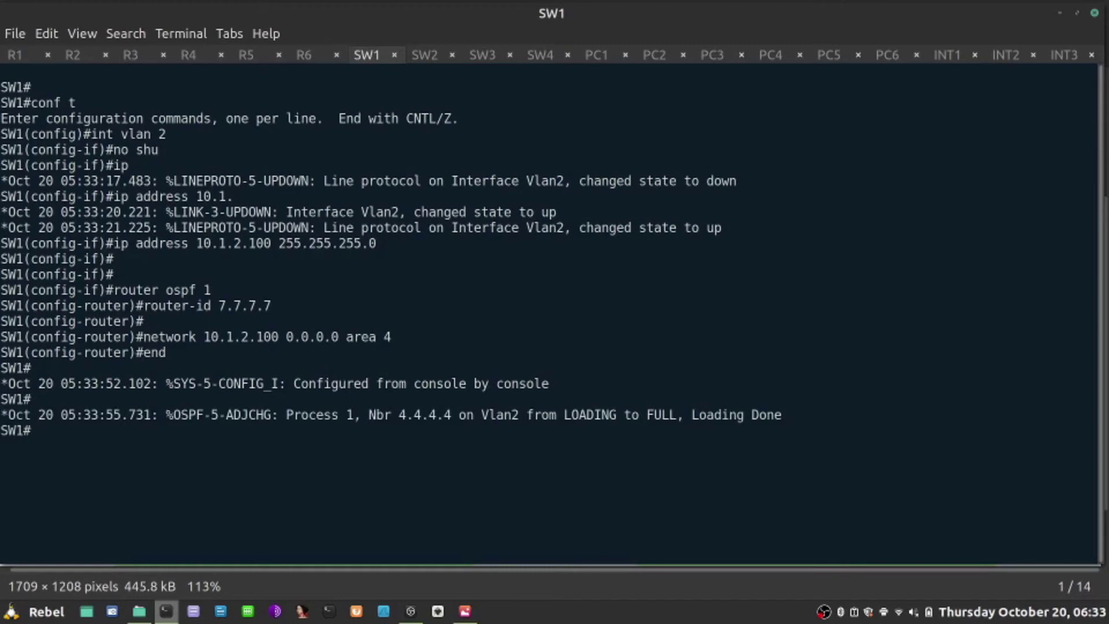
- Display SW1's OSPF neighbors with "show ip ospf nei"
{"action": "key", "text": "Return"}
{"action": "key", "text": "Return"}
{"action": "type", "text": "show ip o"}
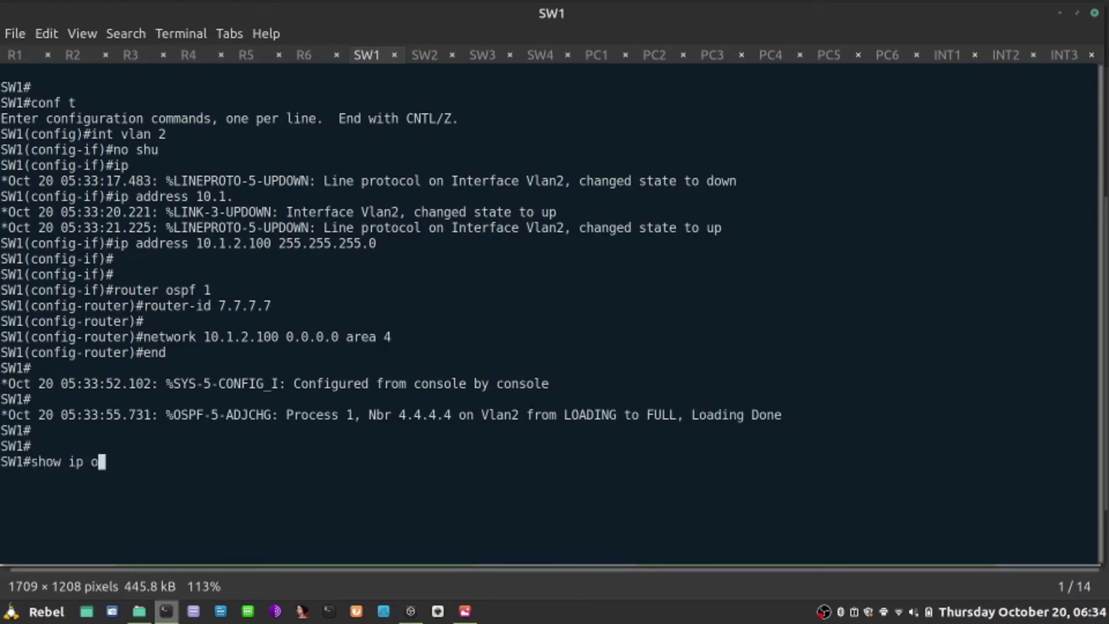
{"action": "type", "text": "spf data"}
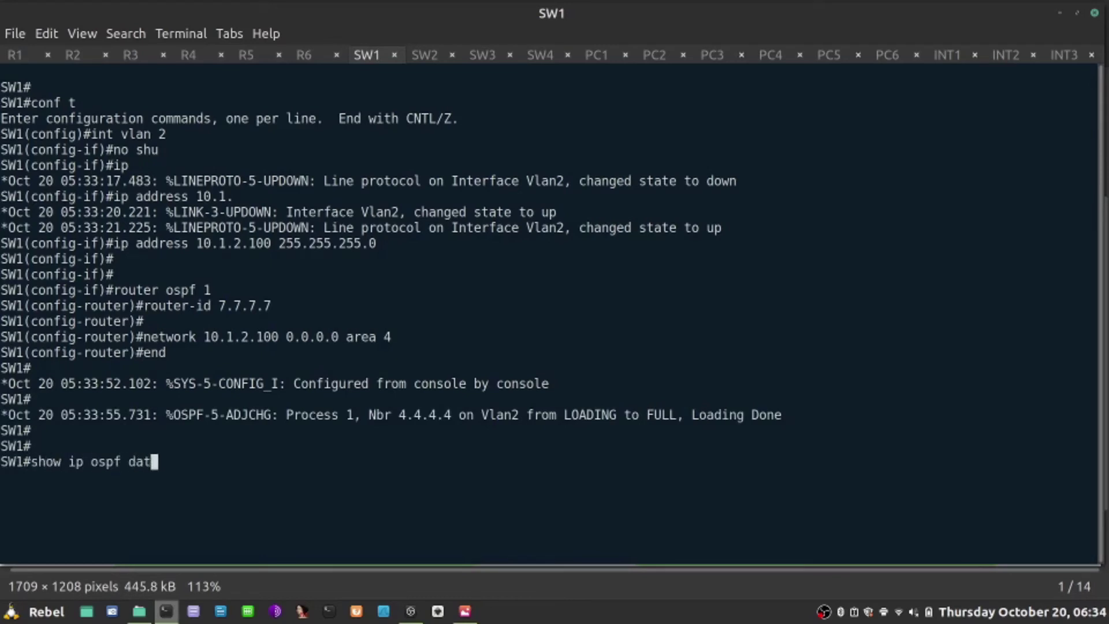
{"action": "key", "text": "BackSpace"}
{"action": "key", "text": "BackSpace"}
{"action": "key", "text": "BackSpace"}
{"action": "key", "text": "BackSpace"}
{"action": "type", "text": "nei"}
{"action": "key", "text": "Return"}
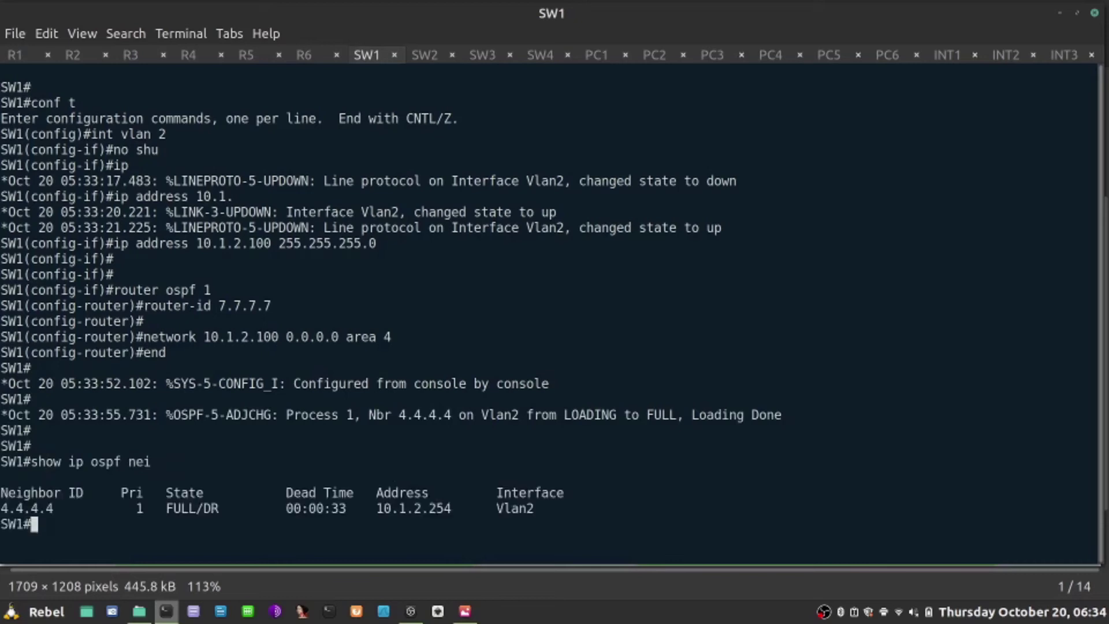
{"action": "key", "text": "Up"}
{"action": "key", "text": "BackSpace"}
{"action": "key", "text": "BackSpace"}
{"action": "key", "text": "BackSpace"}
{"action": "key", "text": "BackSpace"}
{"action": "key", "text": "BackSpace"}
{"action": "key", "text": "BackSpace"}
{"action": "key", "text": "BackSpace"}
{"action": "key", "text": "BackSpace"}
{"action": "key", "text": "BackSpace"}
{"action": "key", "text": "BackSpace"}
{"action": "key", "text": "BackSpace"}
{"action": "key", "text": "BackSpace"}
{"action": "key", "text": "BackSpace"}
{"action": "key", "text": "BackSpace"}
{"action": "key", "text": "BackSpace"}
{"action": "key", "text": "BackSpace"}
- Switch to the topology diagram in the image viewer to locate SW1 in Area 4
{"action": "key", "text": "alt+Tab"}
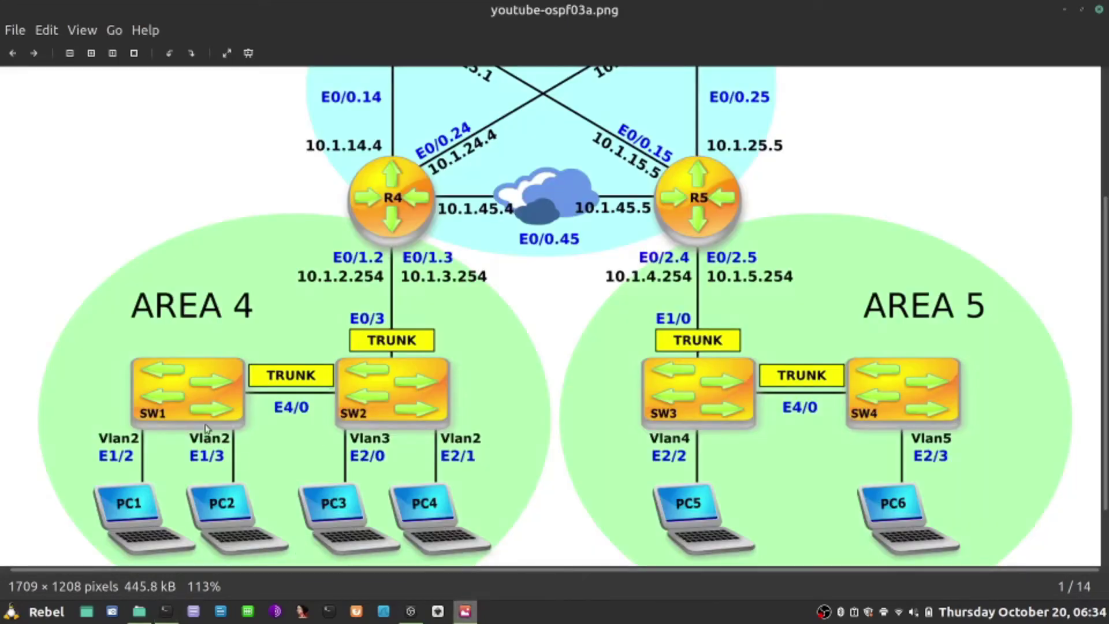
- Trace the topology diagram from SW1 in Area 4 up to R2's external network and back to R4
{"action": "scroll", "coordinate": [1105, 452], "scroll_direction": "up", "scroll_amount": 3}
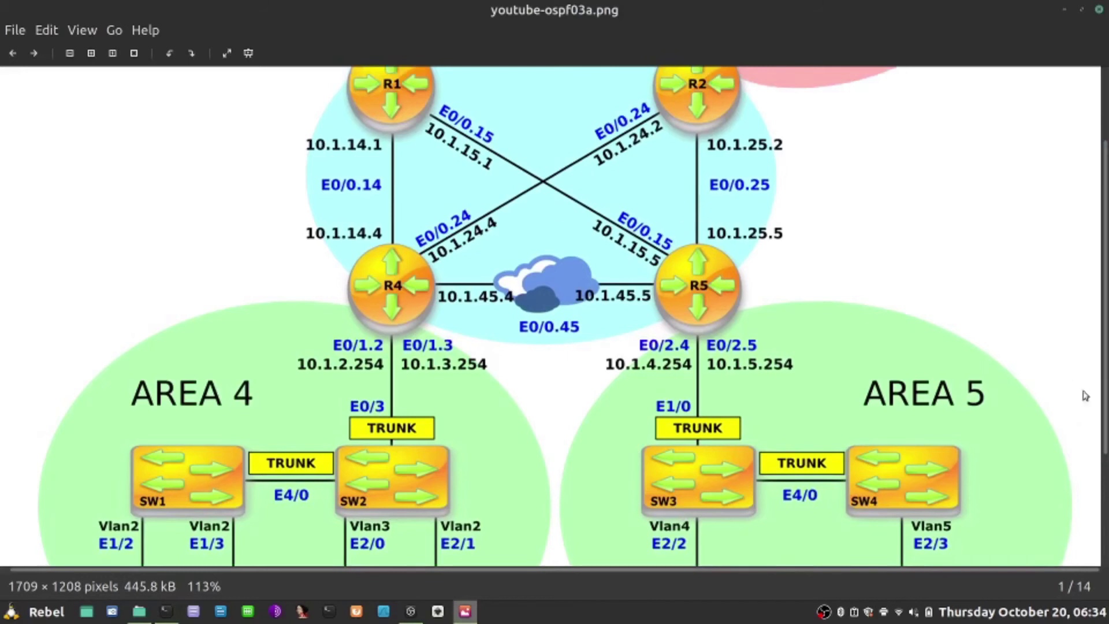
{"action": "scroll", "coordinate": [1107, 349], "scroll_direction": "up", "scroll_amount": 3}
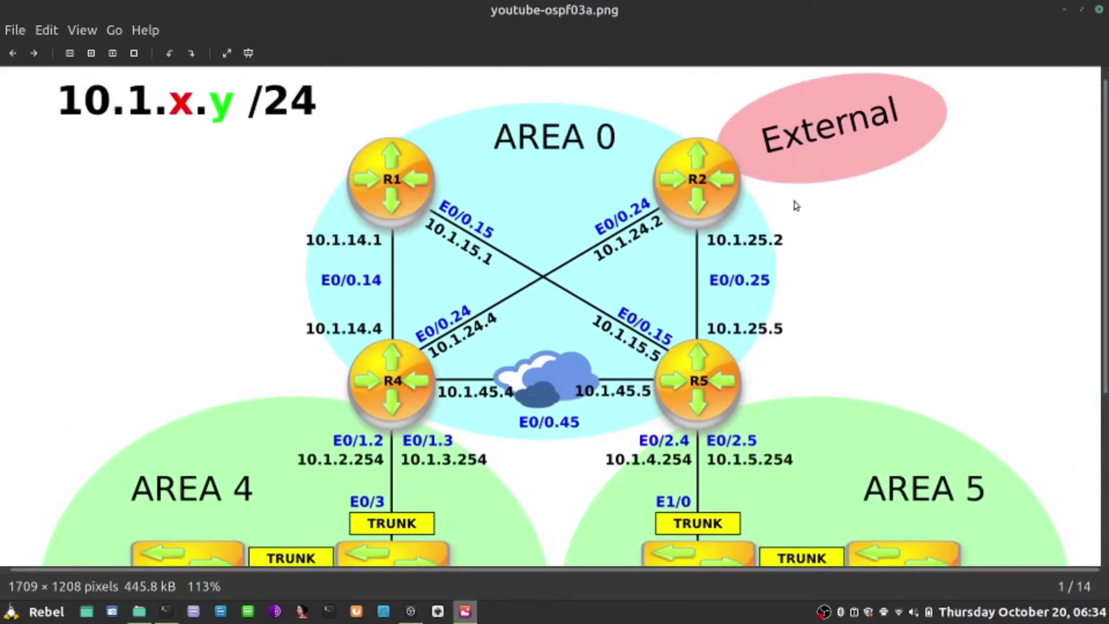
{"action": "scroll", "coordinate": [1096, 409], "scroll_direction": "down", "scroll_amount": 2}
{"action": "scroll", "coordinate": [1096, 409], "scroll_direction": "down", "scroll_amount": 2}
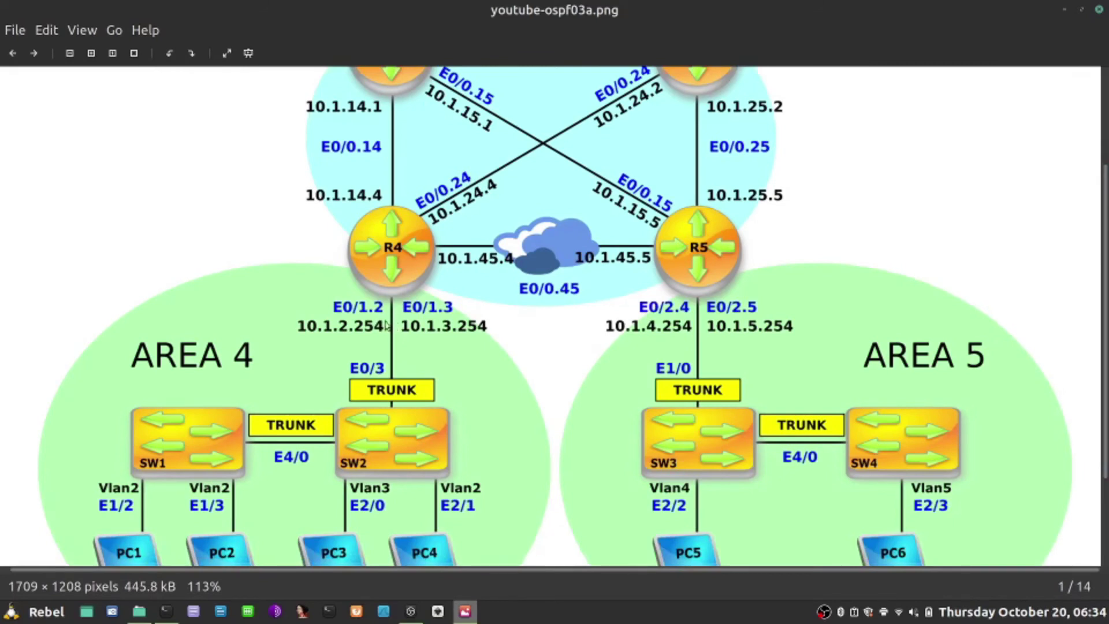
- Switch to SW1's terminal session and reset and clear its screen
{"action": "left_click", "coordinate": [164, 606]}
{"action": "left_click", "coordinate": [181, 34]}
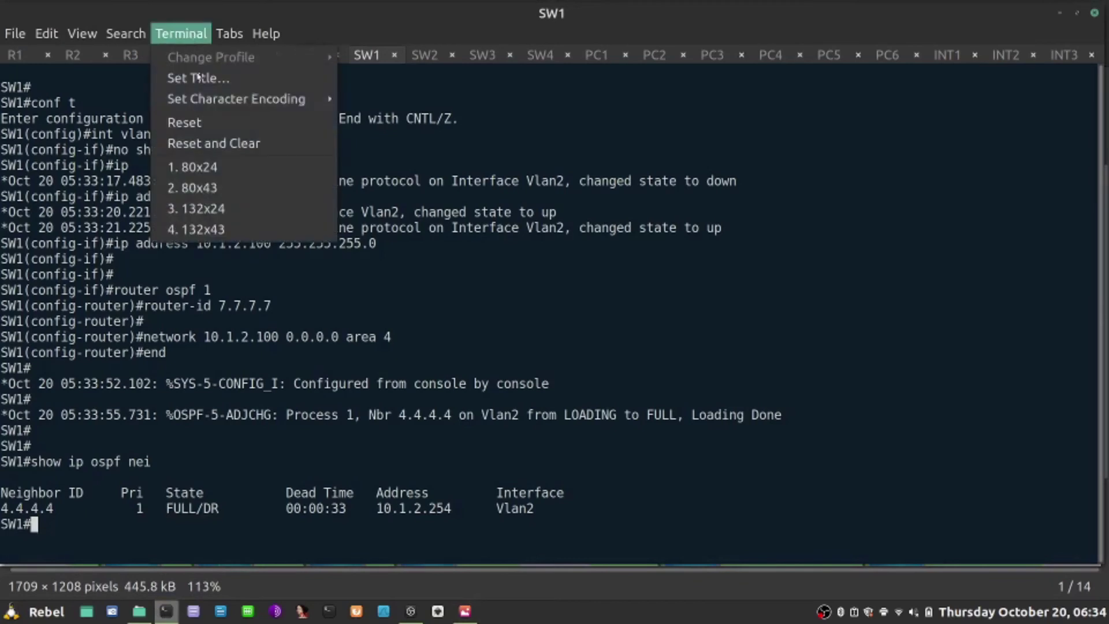
{"action": "left_click", "coordinate": [212, 143]}
{"action": "key", "text": "Return"}
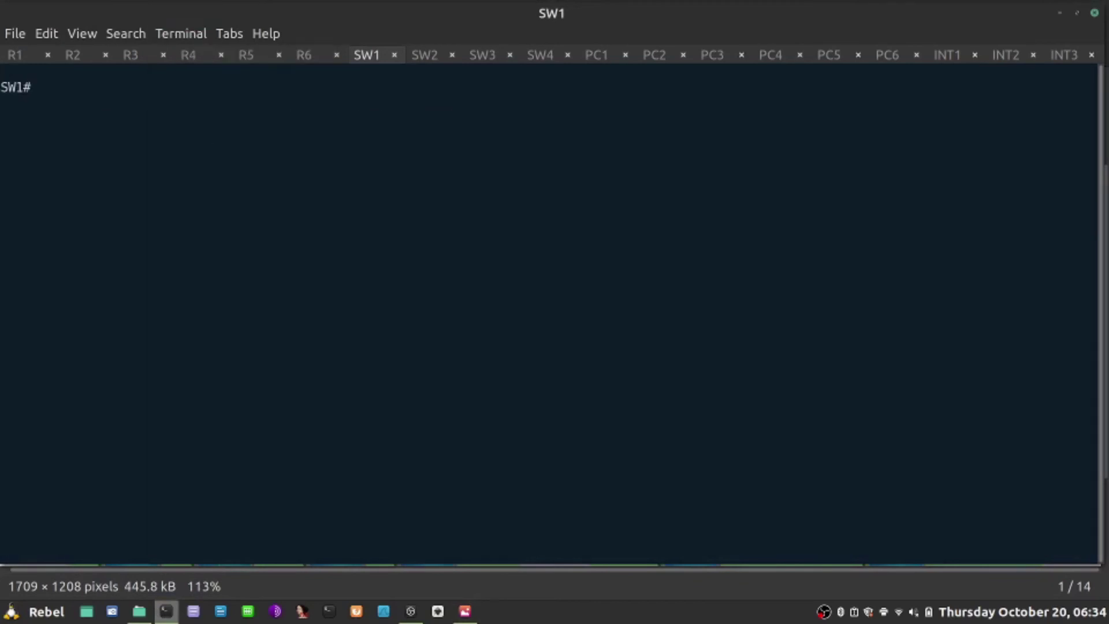
- Display SW1's OSPF link-state database with "show ip ospf database"
{"action": "type", "text": "show ip ospf"}
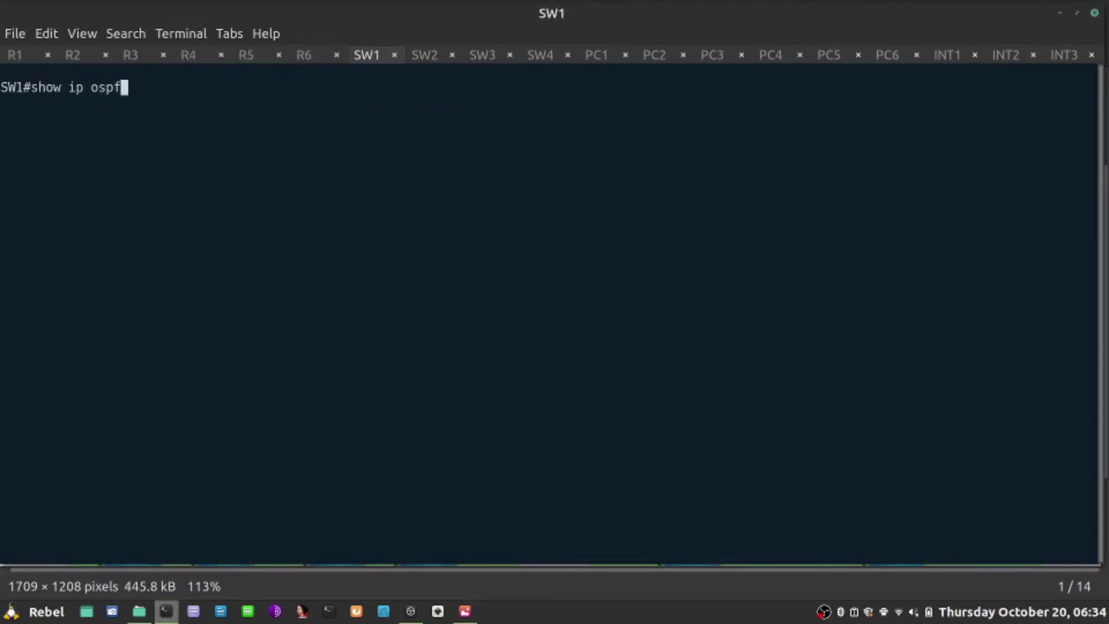
{"action": "type", "text": " data"}
{"action": "key", "text": "BackSpace"}
{"action": "key", "text": "BackSpace"}
{"action": "type", "text": "atabase"}
{"action": "key", "text": "Return"}
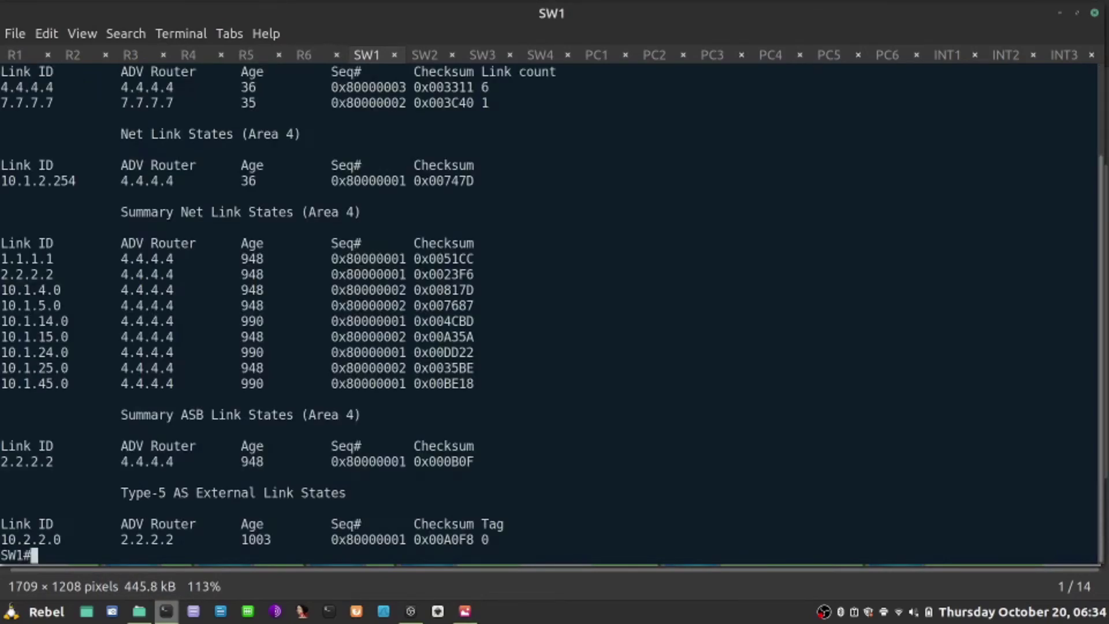
- Examine the link ID and advertising router of the Type-5 AS external entry in SW1's OSPF database
{"action": "left_click_drag", "start_coordinate": [34, 555], "coordinate": [14, 518]}
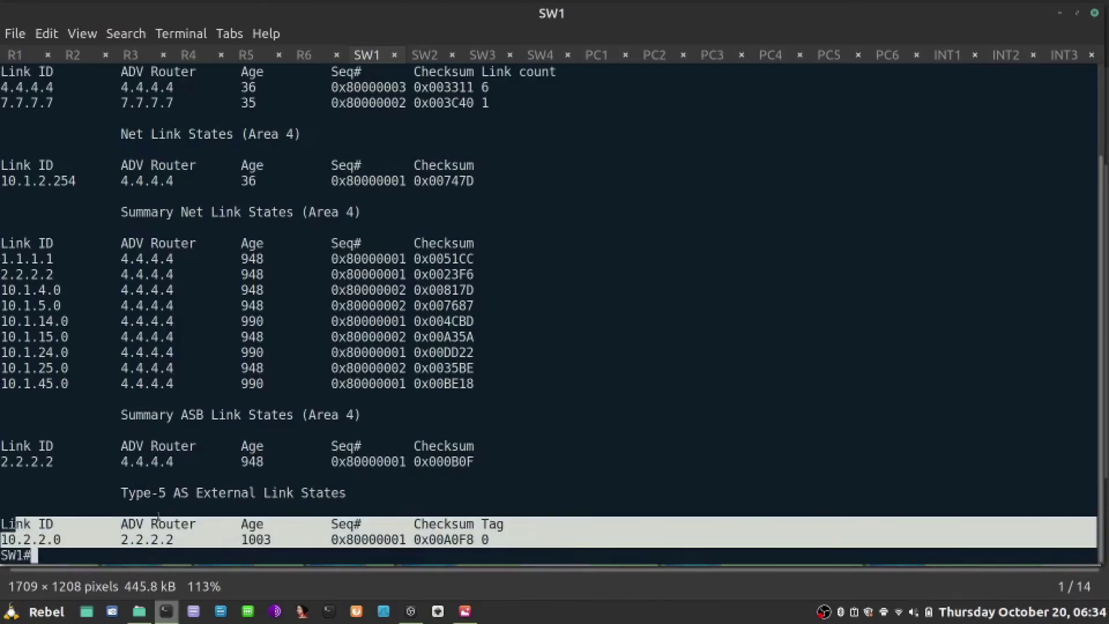
{"action": "left_click", "coordinate": [158, 516]}
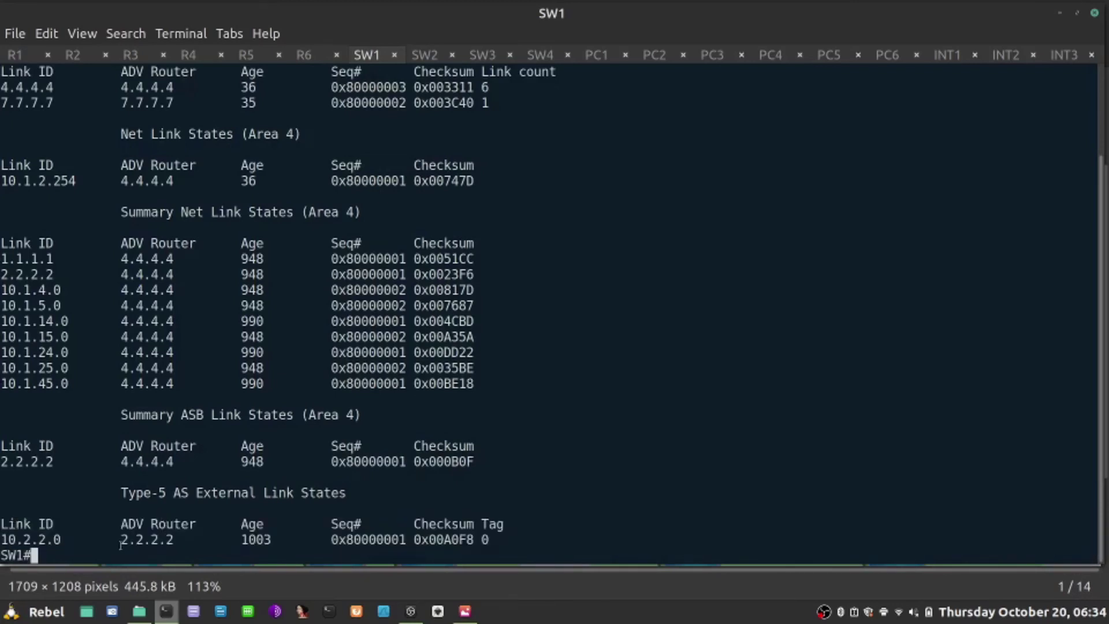
{"action": "left_click_drag", "start_coordinate": [120, 541], "coordinate": [177, 540]}
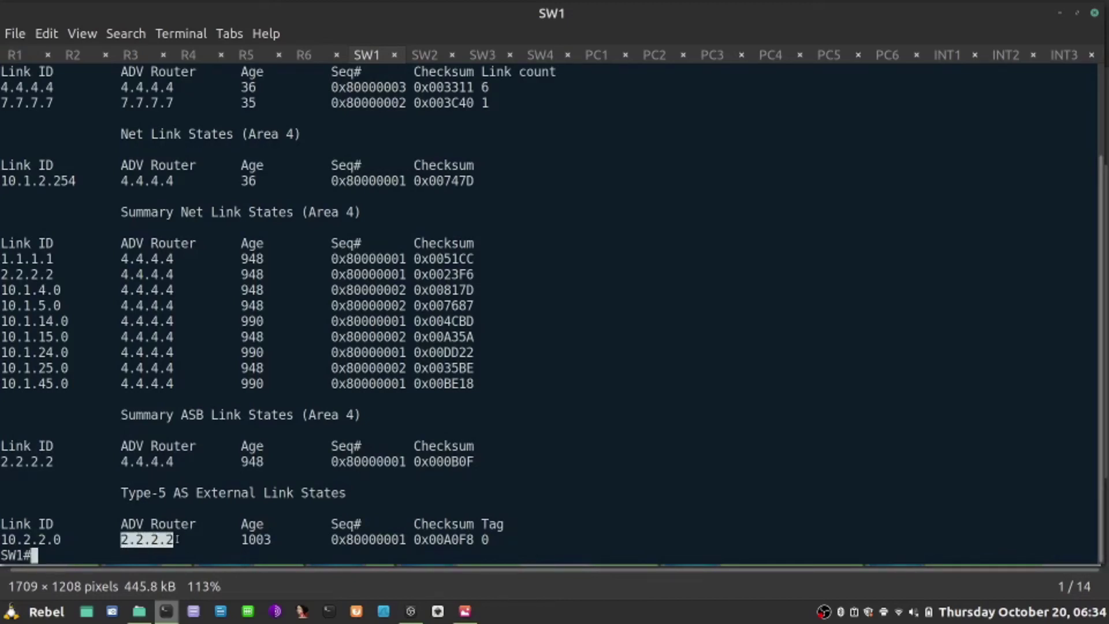
{"action": "left_click_drag", "start_coordinate": [71, 539], "coordinate": [1, 539]}
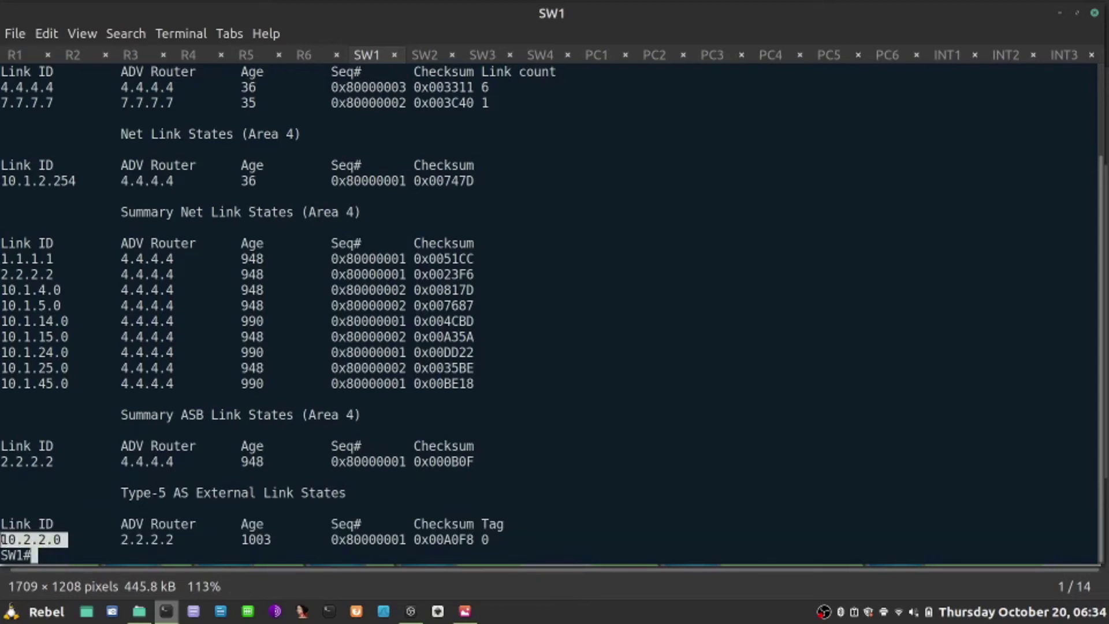
{"action": "left_click_drag", "start_coordinate": [173, 540], "coordinate": [118, 539]}
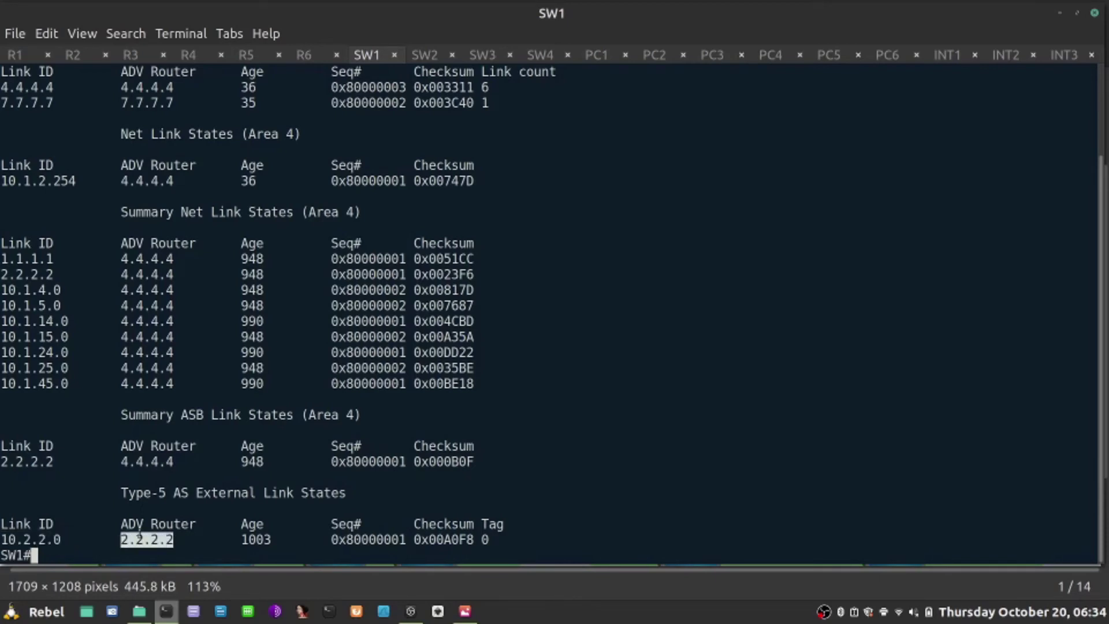
- Compare SW1's Area 4 router link states with the advertising router and link ID of the Summary ASB entry
{"action": "scroll", "coordinate": [1100, 506], "scroll_direction": "up", "scroll_amount": 3}
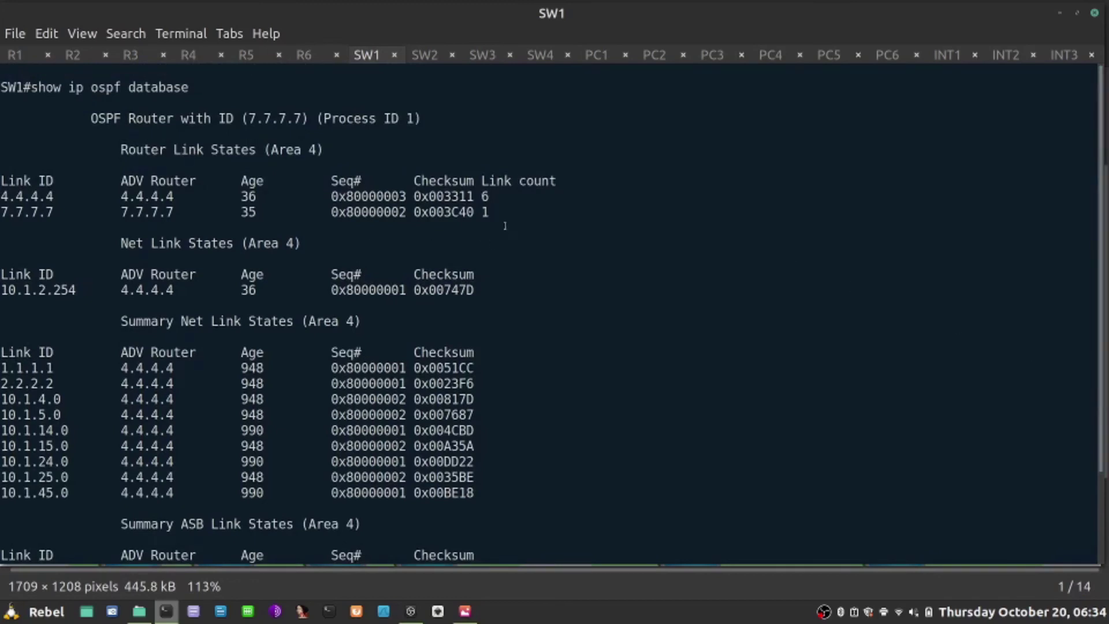
{"action": "left_click_drag", "start_coordinate": [505, 226], "coordinate": [13, 171]}
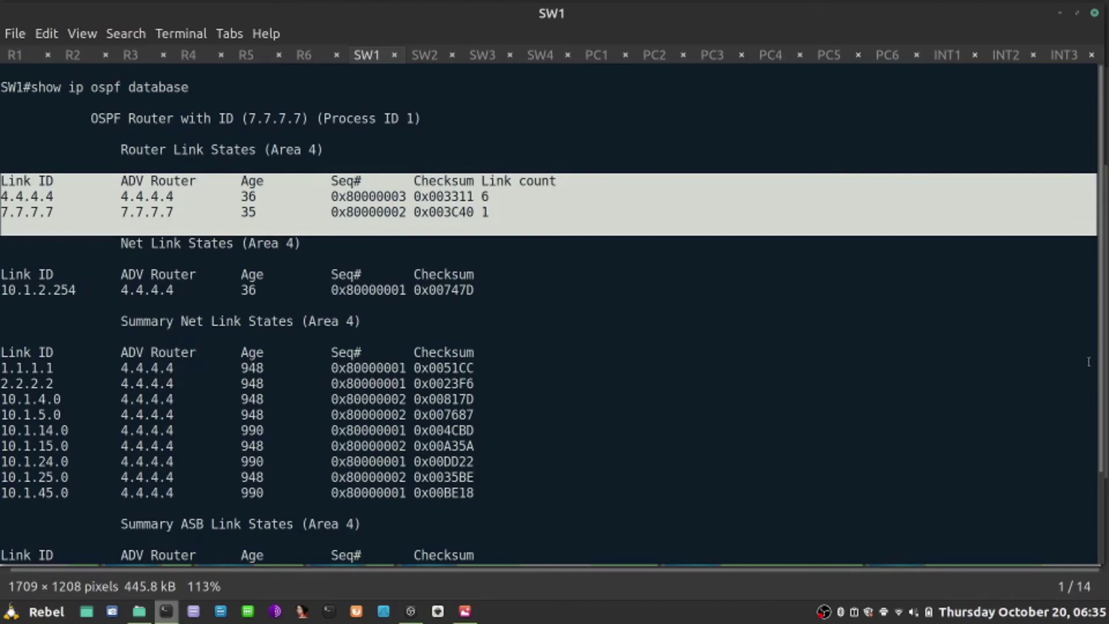
{"action": "scroll", "coordinate": [1089, 362], "scroll_direction": "down", "scroll_amount": 3}
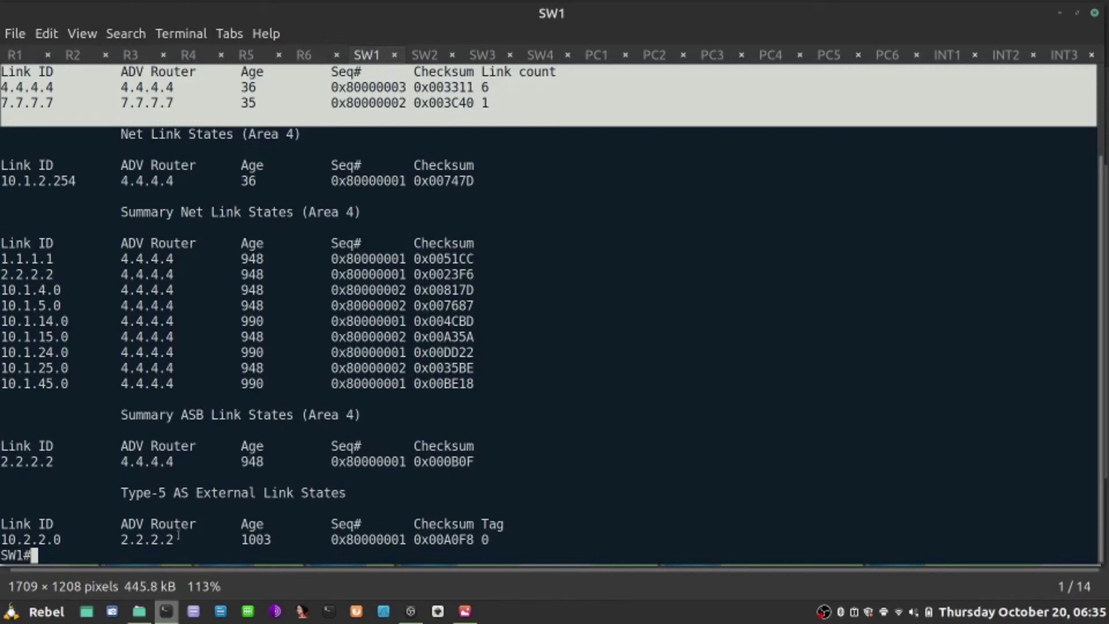
{"action": "left_click_drag", "start_coordinate": [177, 466], "coordinate": [122, 462]}
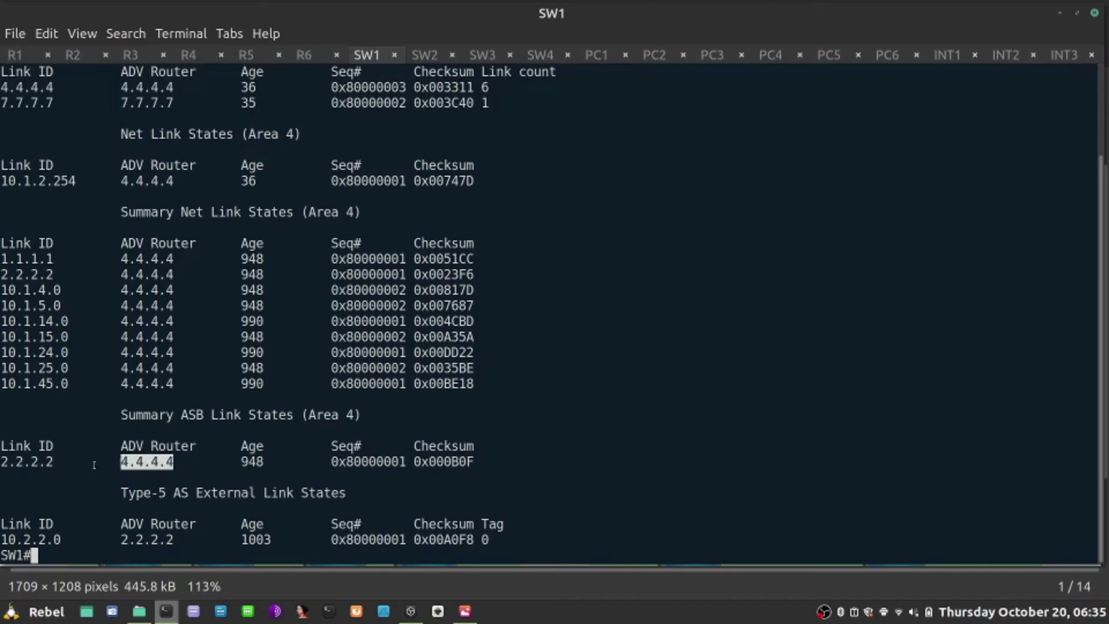
{"action": "left_click_drag", "start_coordinate": [57, 461], "coordinate": [3, 462]}
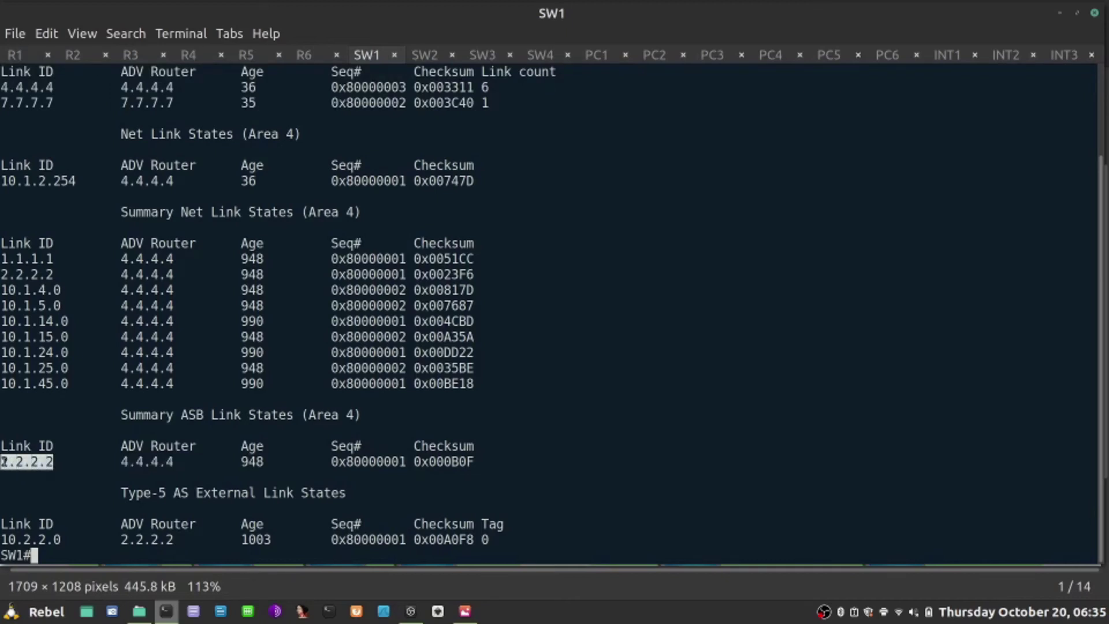
- In R4's session, examine the Area 4 Summary ASB entry and locate R2 among the Area 0 router link states
{"action": "left_click", "coordinate": [192, 55]}
{"action": "left_click_drag", "start_coordinate": [1102, 403], "coordinate": [1095, 402]}
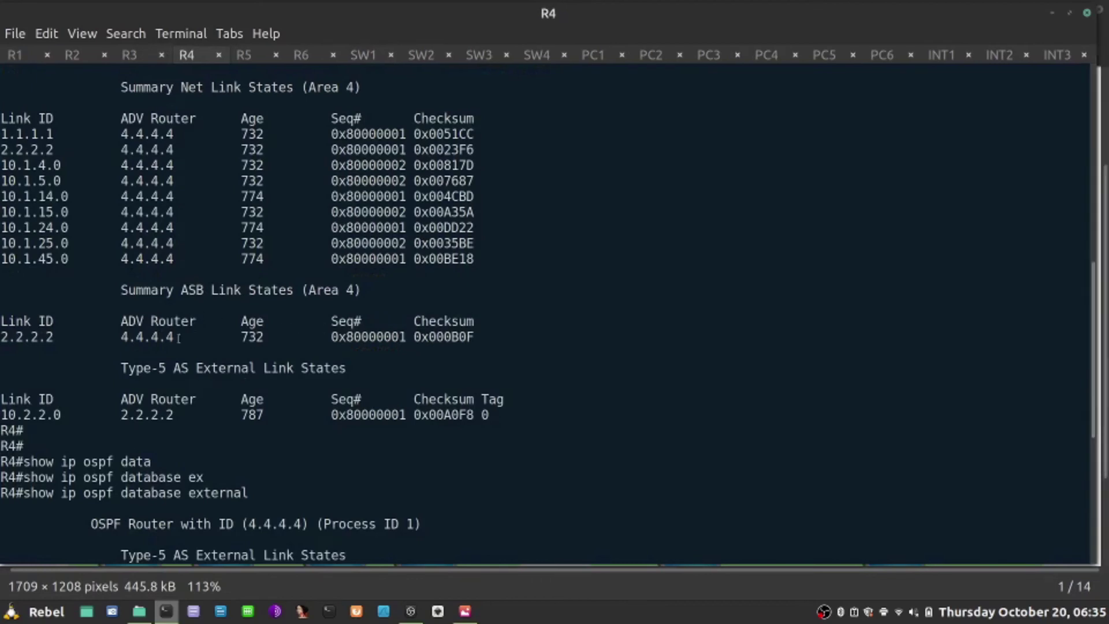
{"action": "left_click_drag", "start_coordinate": [178, 338], "coordinate": [2, 338]}
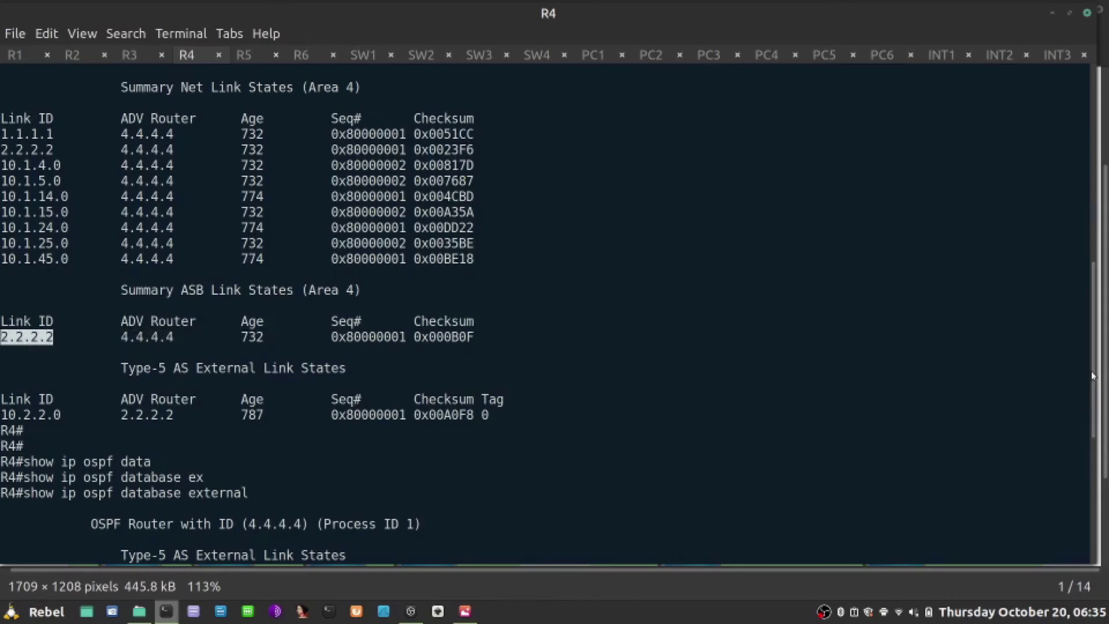
{"action": "left_click_drag", "start_coordinate": [1093, 375], "coordinate": [1094, 171]}
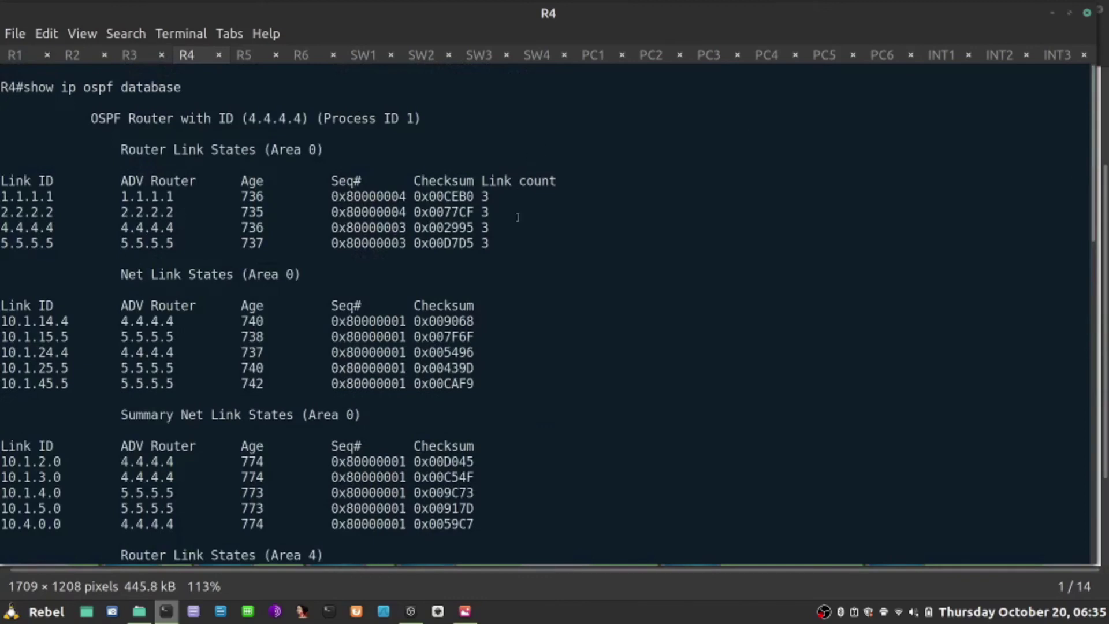
{"action": "left_click_drag", "start_coordinate": [505, 238], "coordinate": [2, 166]}
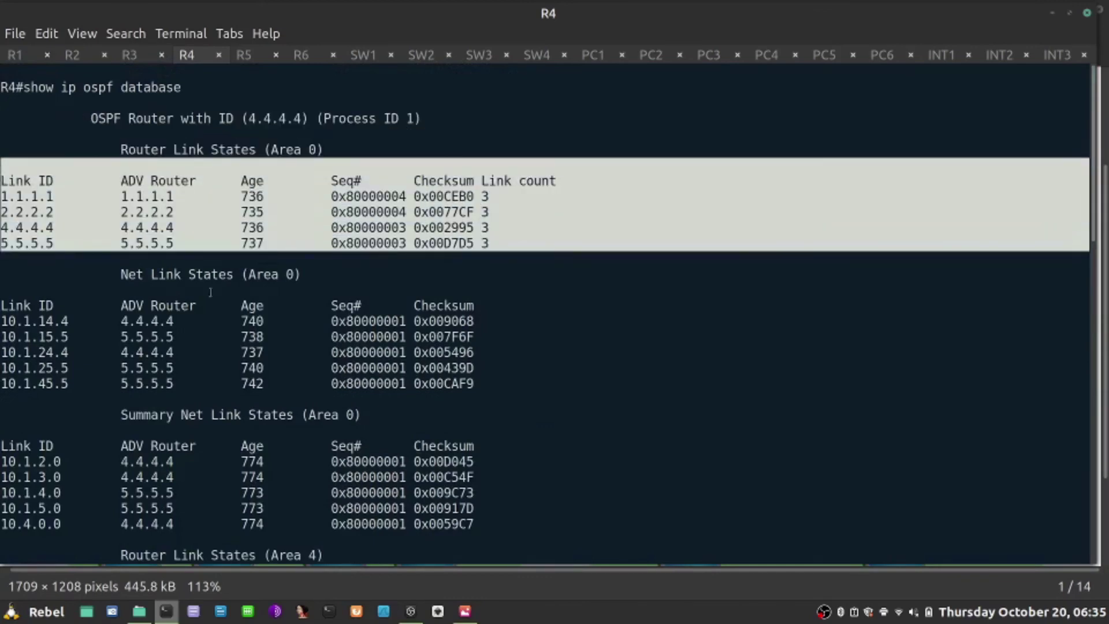
{"action": "left_click", "coordinate": [191, 264]}
{"action": "left_click_drag", "start_coordinate": [179, 212], "coordinate": [114, 212]}
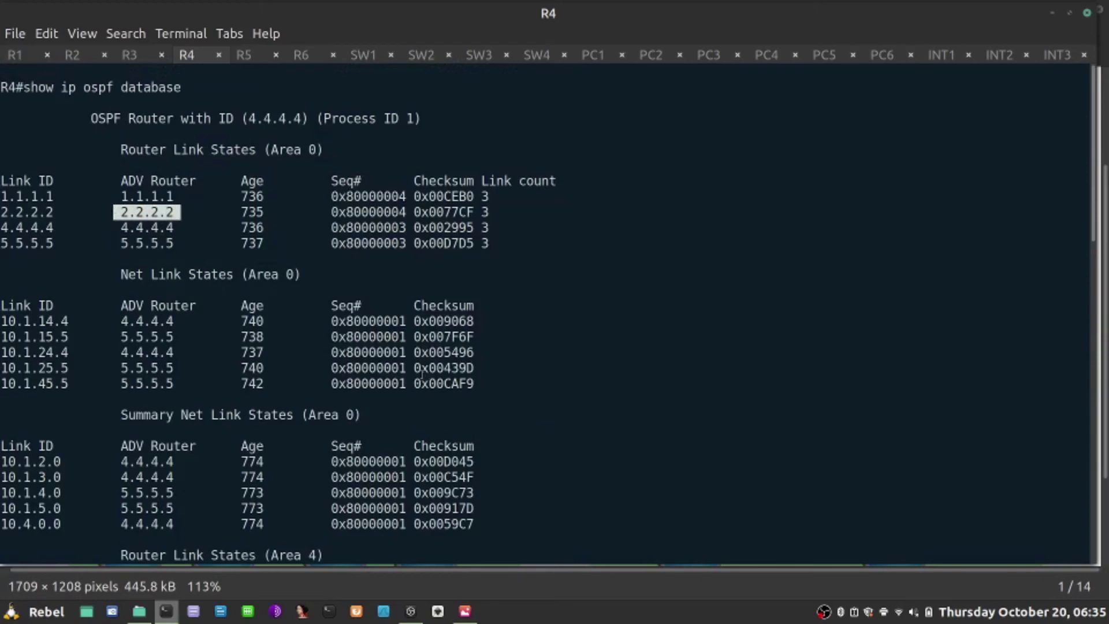
- Switch to the topology diagram in the image viewer and follow the Area 0 routers down through R4 into Area 4
{"action": "key", "text": "alt+Tab"}
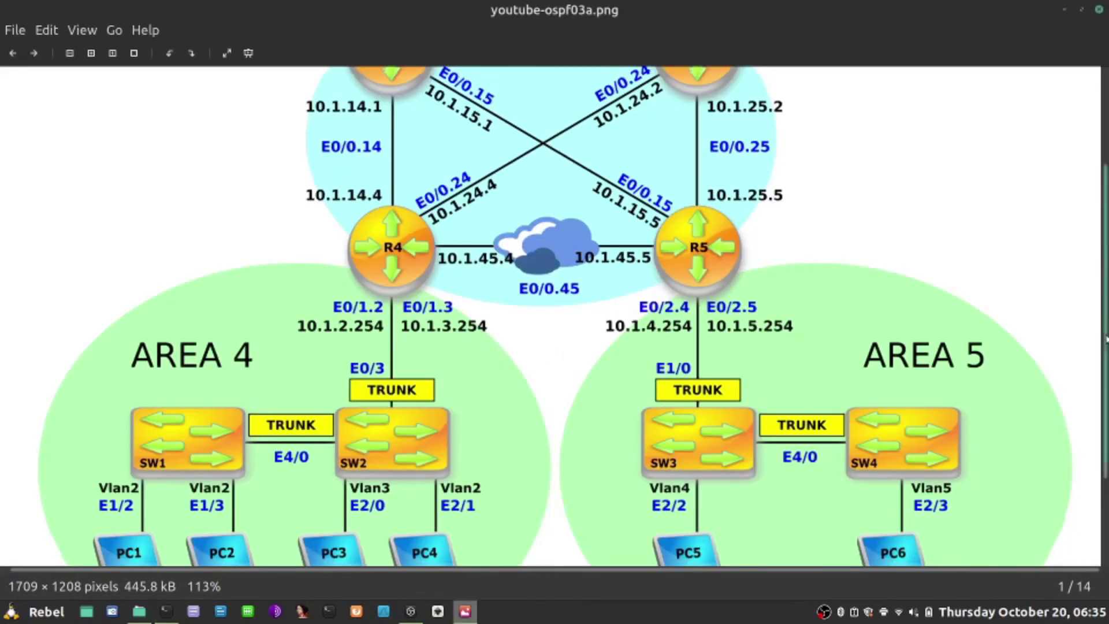
{"action": "scroll", "coordinate": [595, 321], "scroll_direction": "up", "scroll_amount": 2}
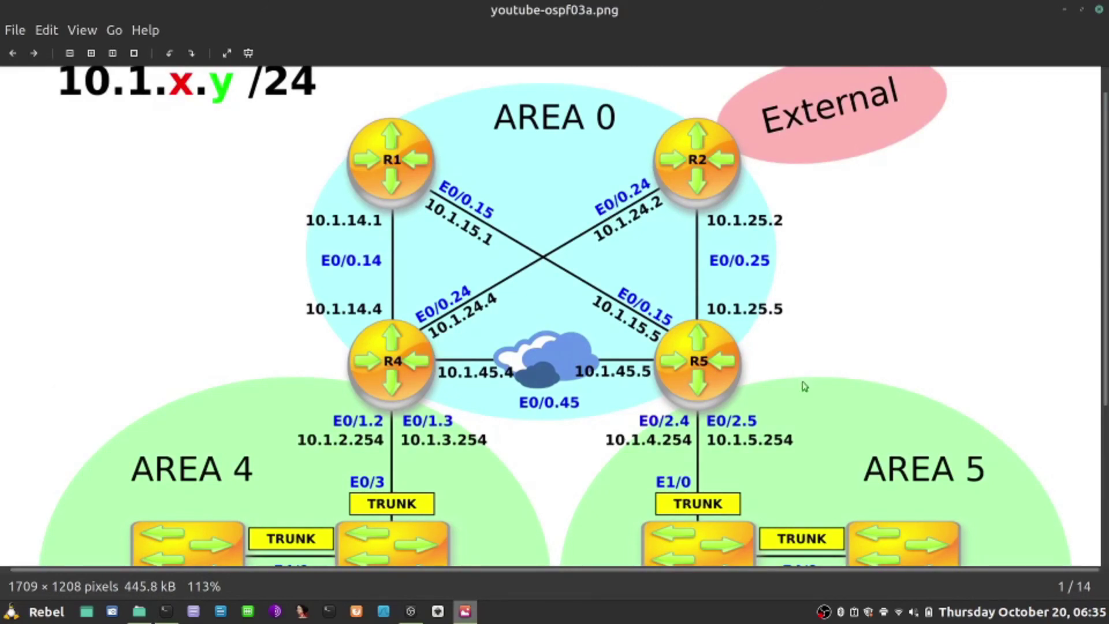
{"action": "scroll", "coordinate": [1107, 365], "scroll_direction": "down", "scroll_amount": 2}
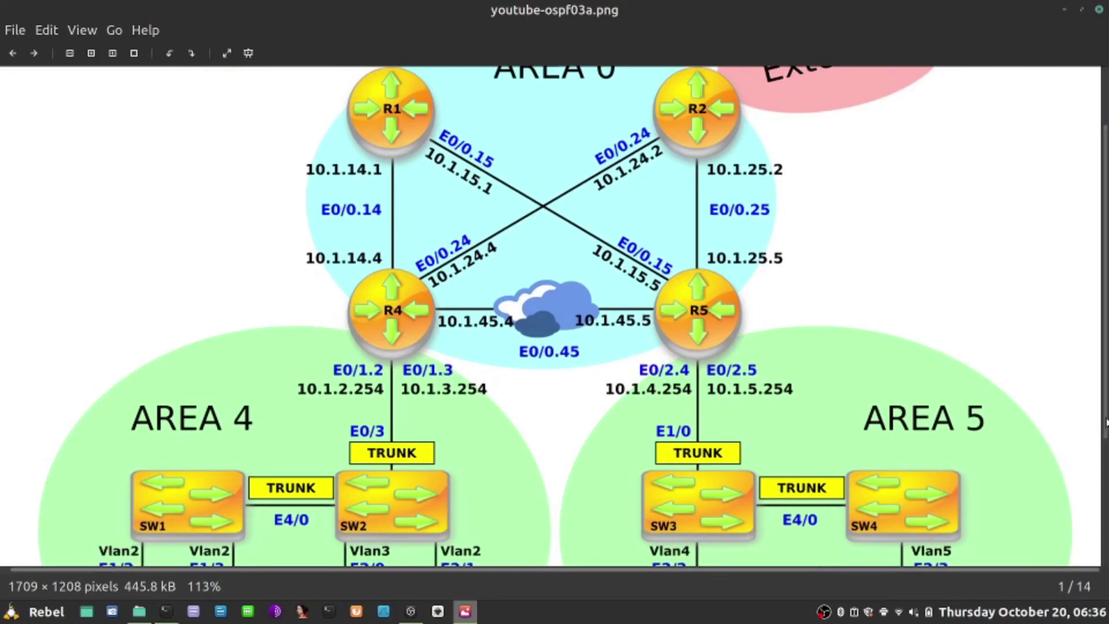
{"action": "scroll", "coordinate": [1100, 464], "scroll_direction": "down", "scroll_amount": 2}
{"action": "scroll", "coordinate": [1100, 464], "scroll_direction": "down", "scroll_amount": 2}
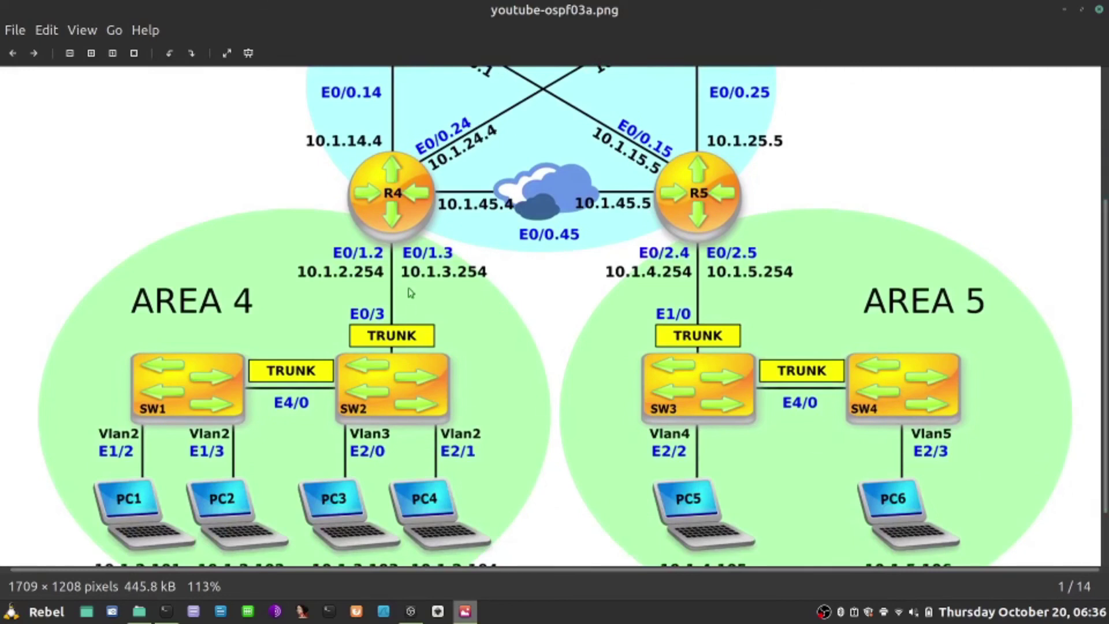
- Return to SW1's terminal session and highlight the advertising router of the Type-5 external entry
{"action": "key", "text": "alt+Tab"}
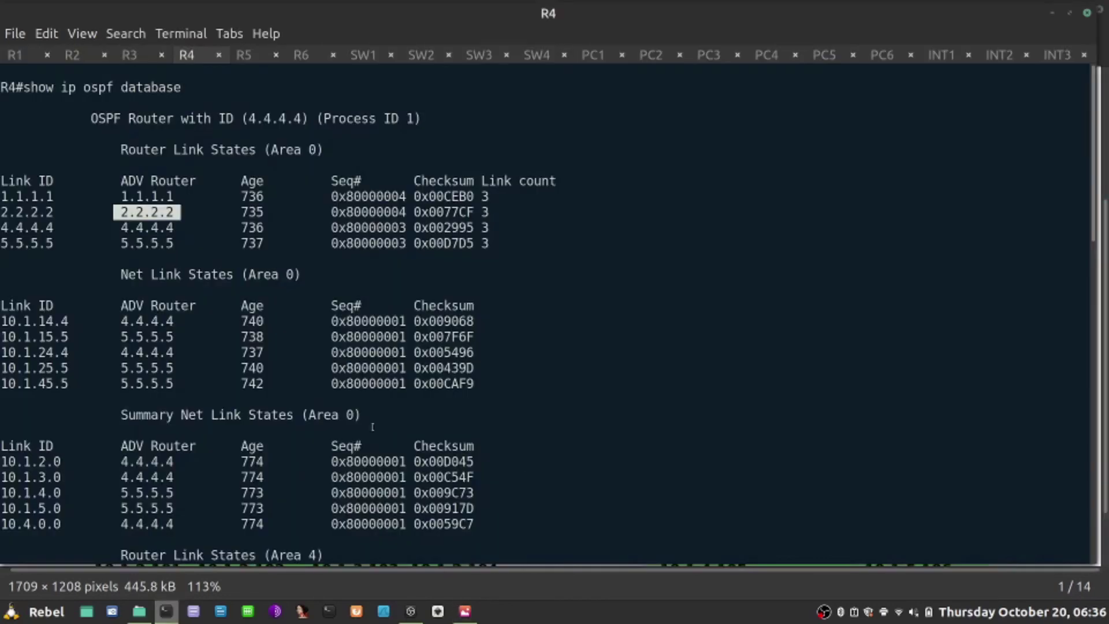
{"action": "left_click", "coordinate": [363, 55]}
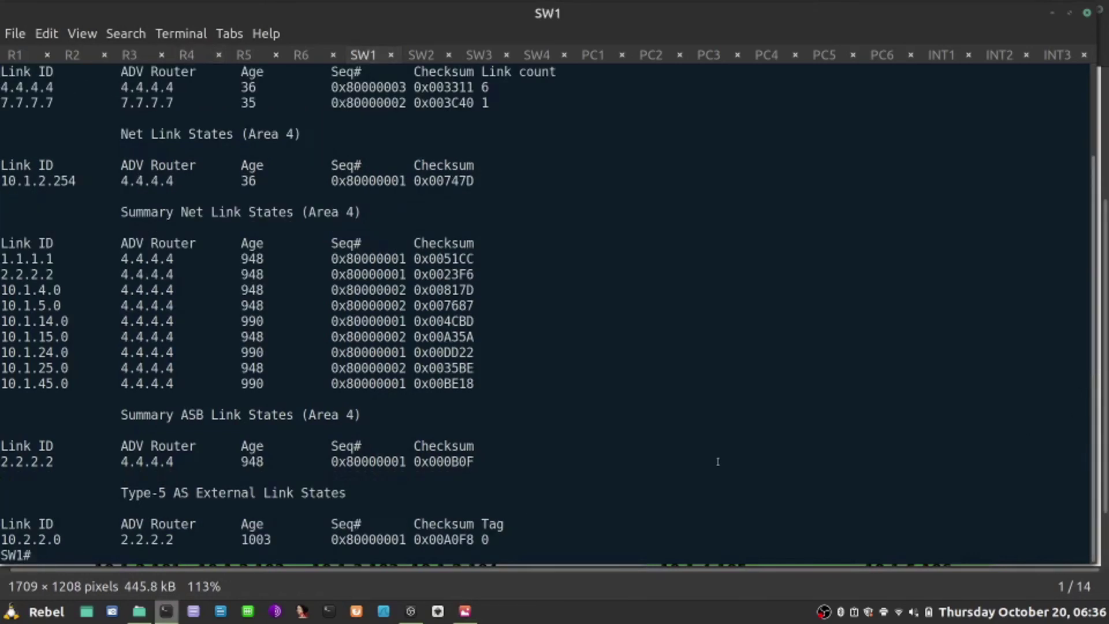
{"action": "left_click_drag", "start_coordinate": [121, 539], "coordinate": [174, 539]}
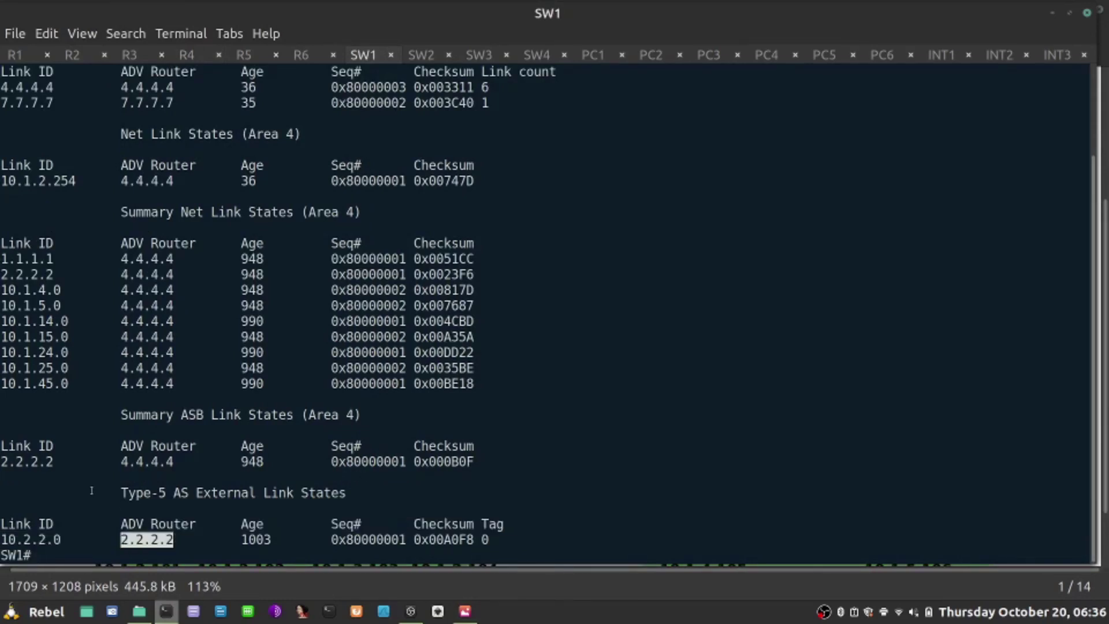
- Look up SW1's route with "show ip route 10.2.2.0", highlight its route type, and return to the topology diagram
{"action": "type", "text": "show ip route 10.2.2.0"}
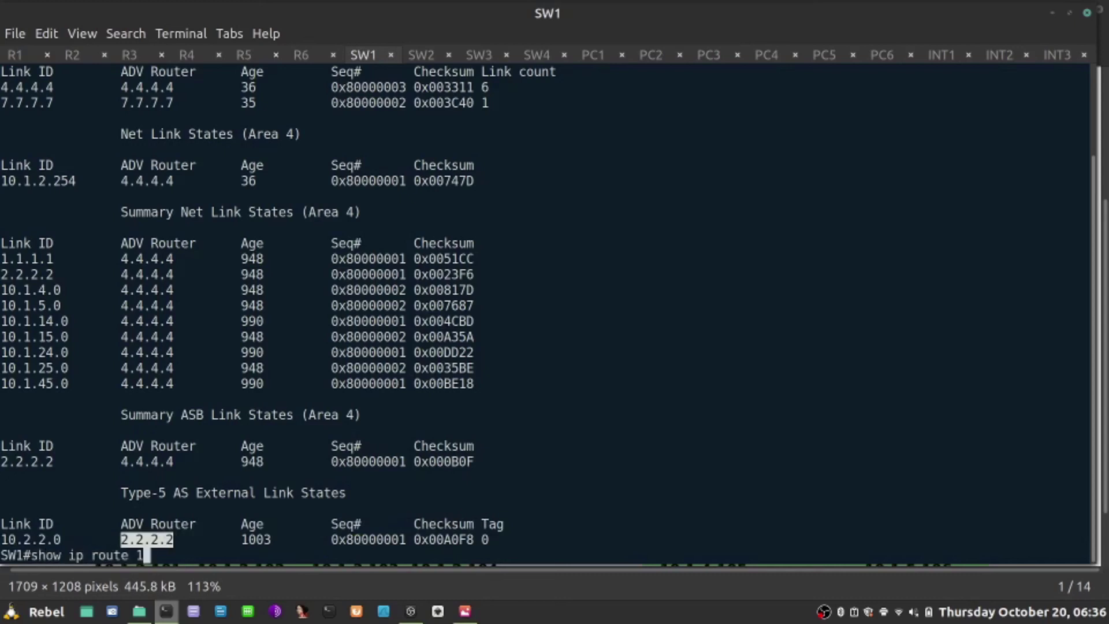
{"action": "key", "text": "Return"}
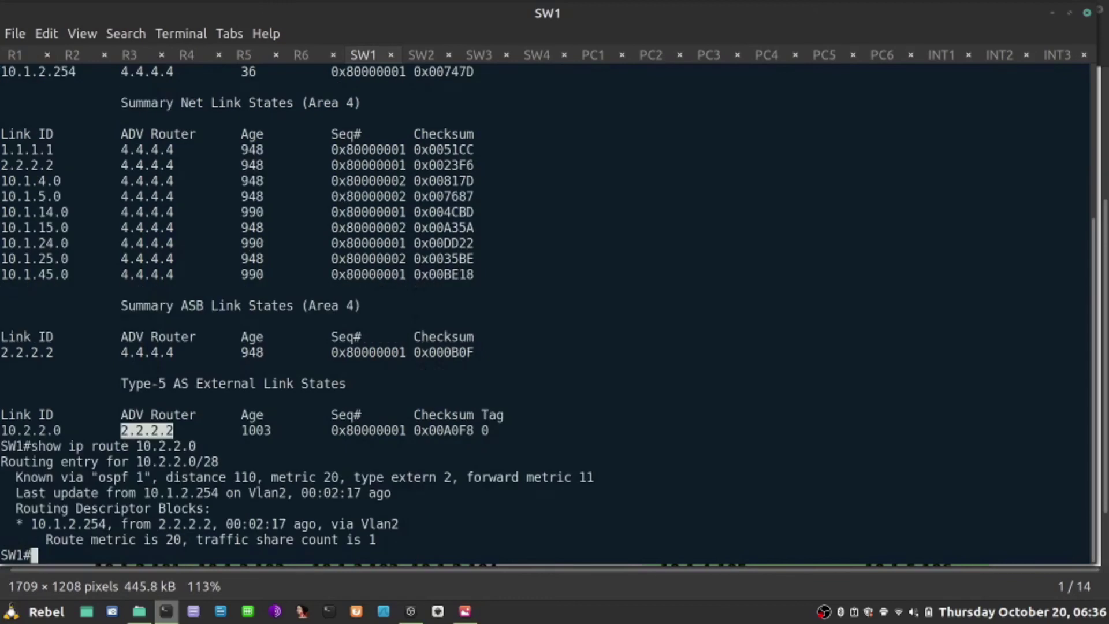
{"action": "left_click_drag", "start_coordinate": [357, 478], "coordinate": [434, 481]}
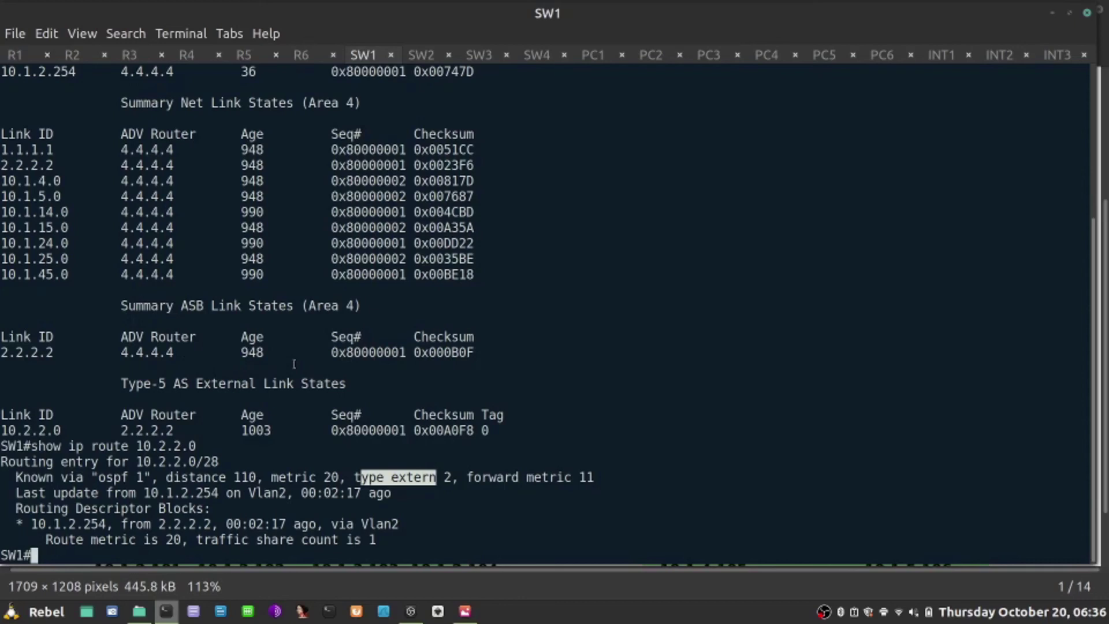
{"action": "left_click", "coordinate": [1052, 12]}
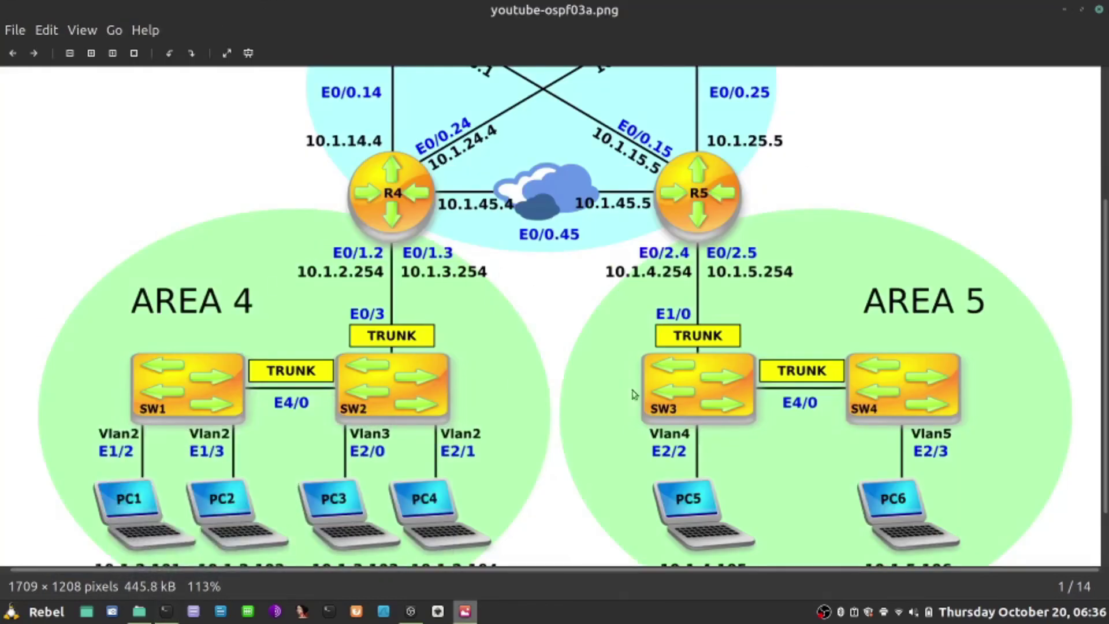